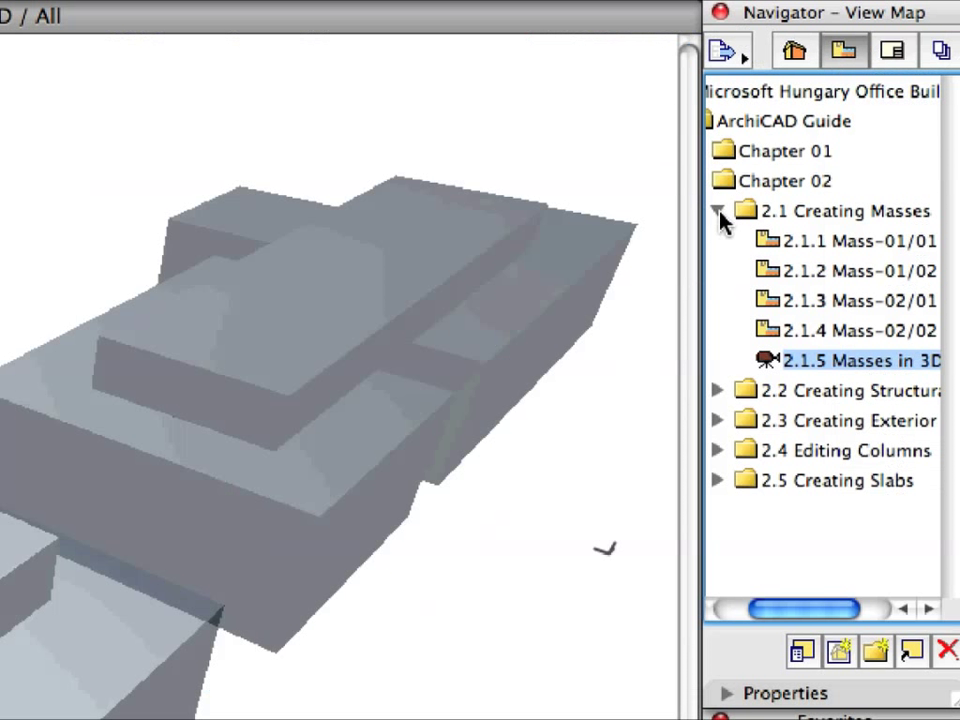
- Open the 2.2.1 Structural Grid view from the 2.2 Creating Structural Grid folder in the view map
left_click(834, 170)
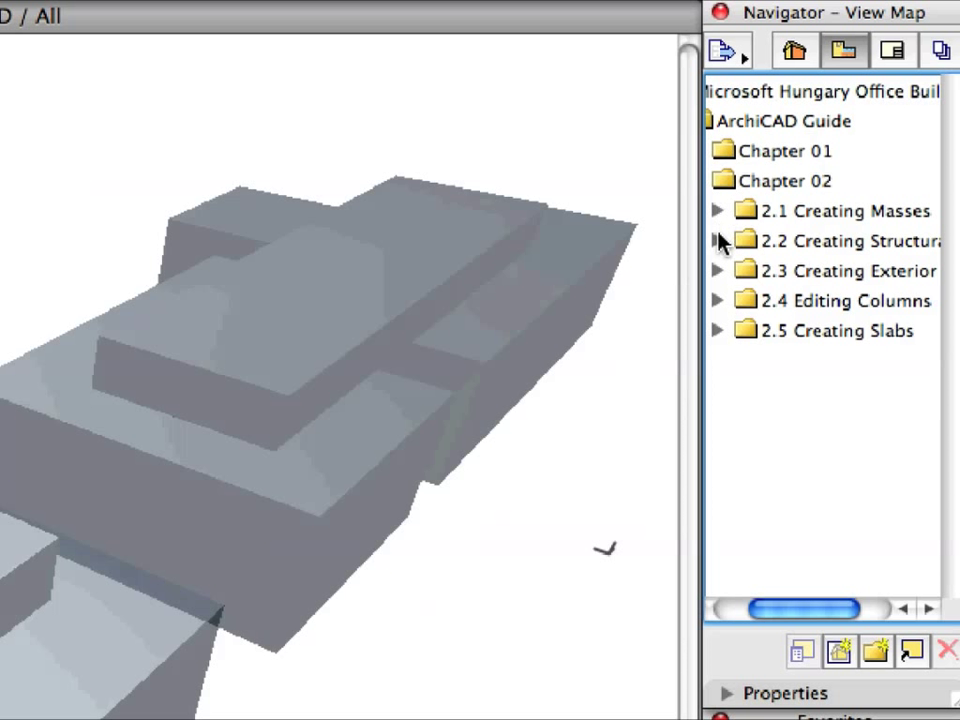
left_click(717, 240)
left_click(772, 272)
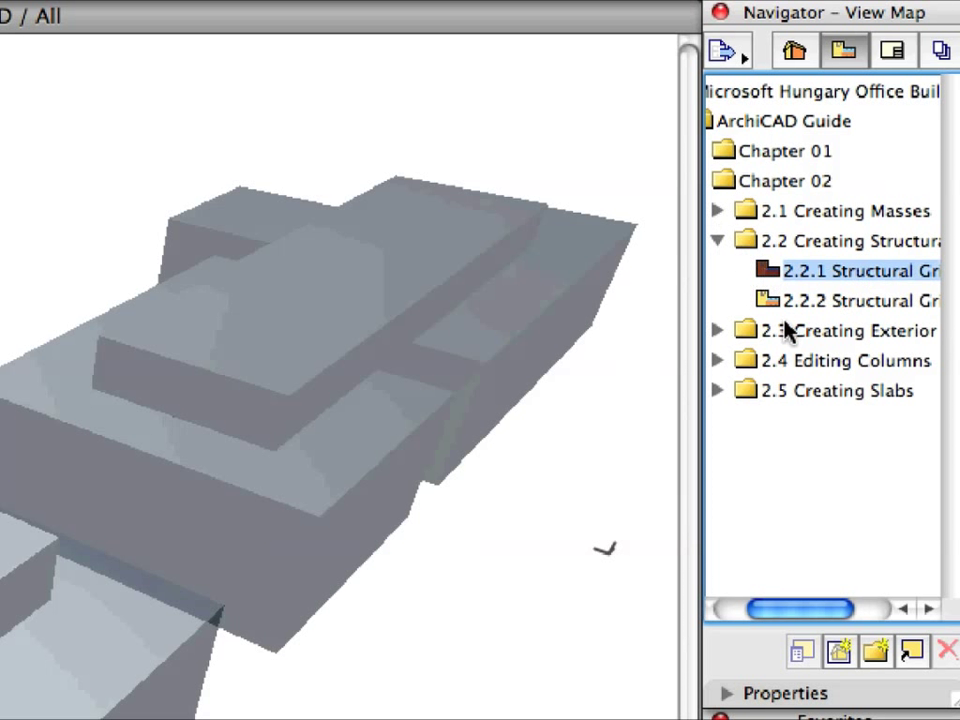
left_click_drag(806, 615, 824, 617)
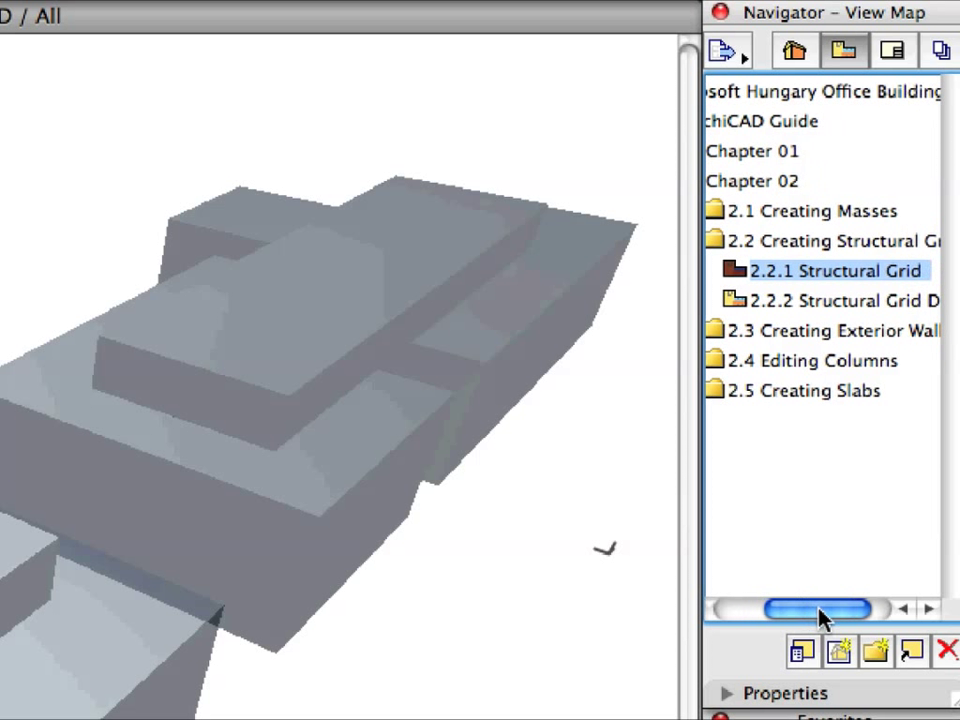
double_click(813, 280)
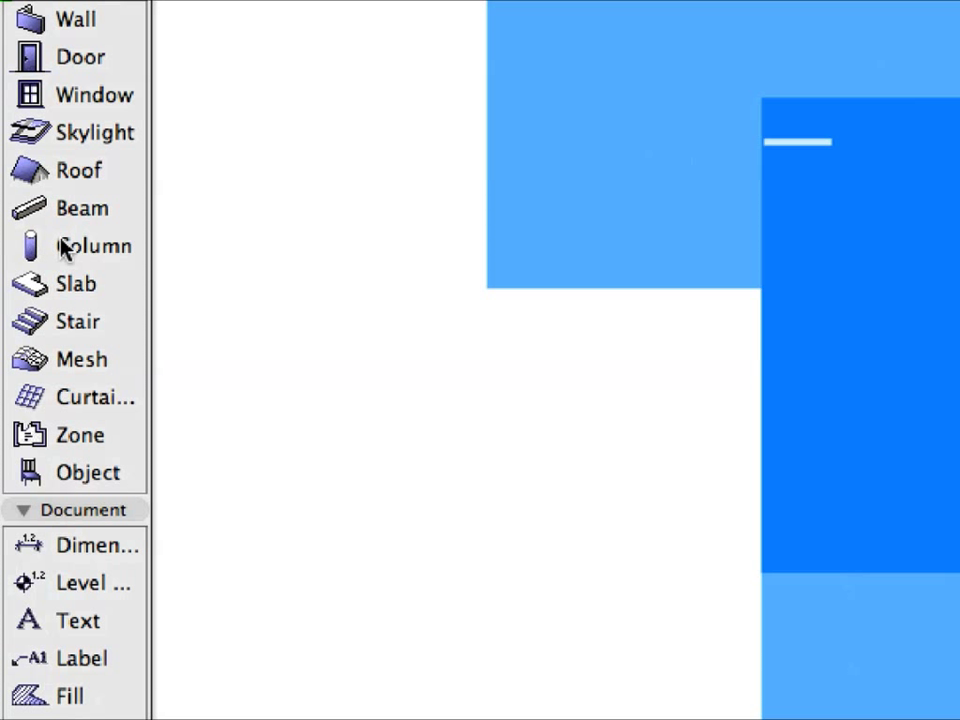
- Examine the favorites available for the Column, Dimension and Grid Element tools, including the full favorites list
left_click(117, 255)
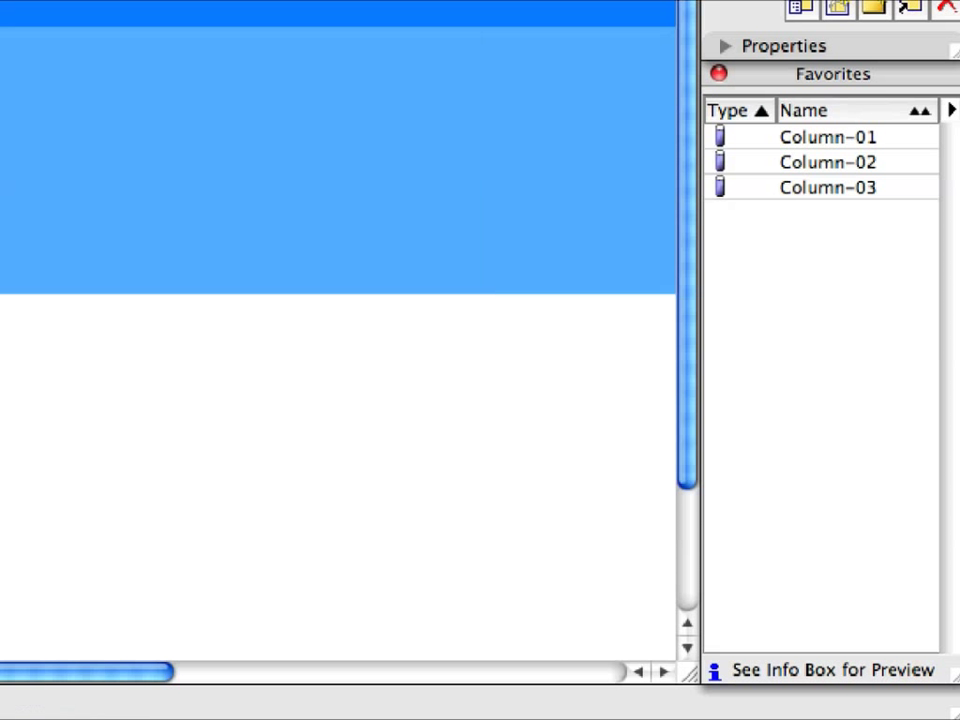
left_click(800, 187)
left_click(765, 141)
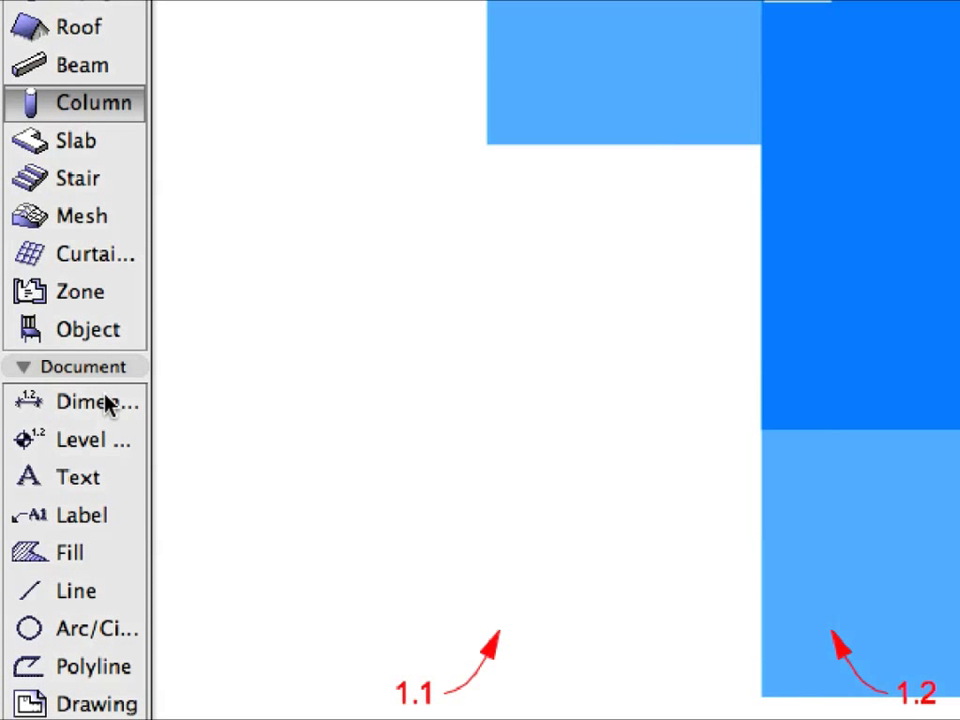
left_click(105, 402)
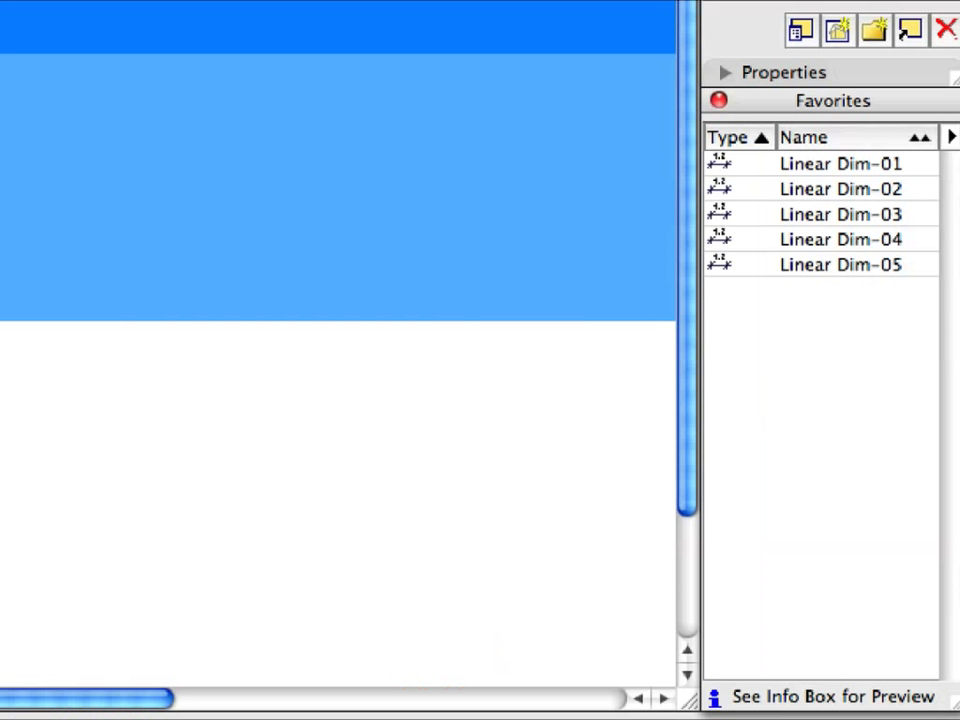
left_click(840, 264)
left_click(779, 166)
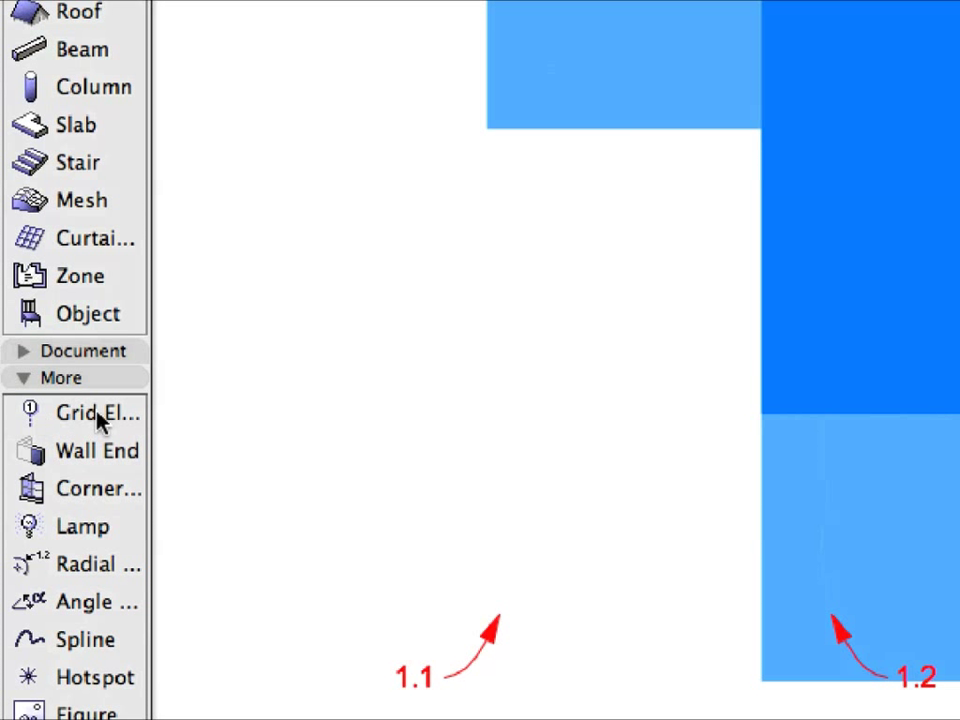
left_click(100, 418)
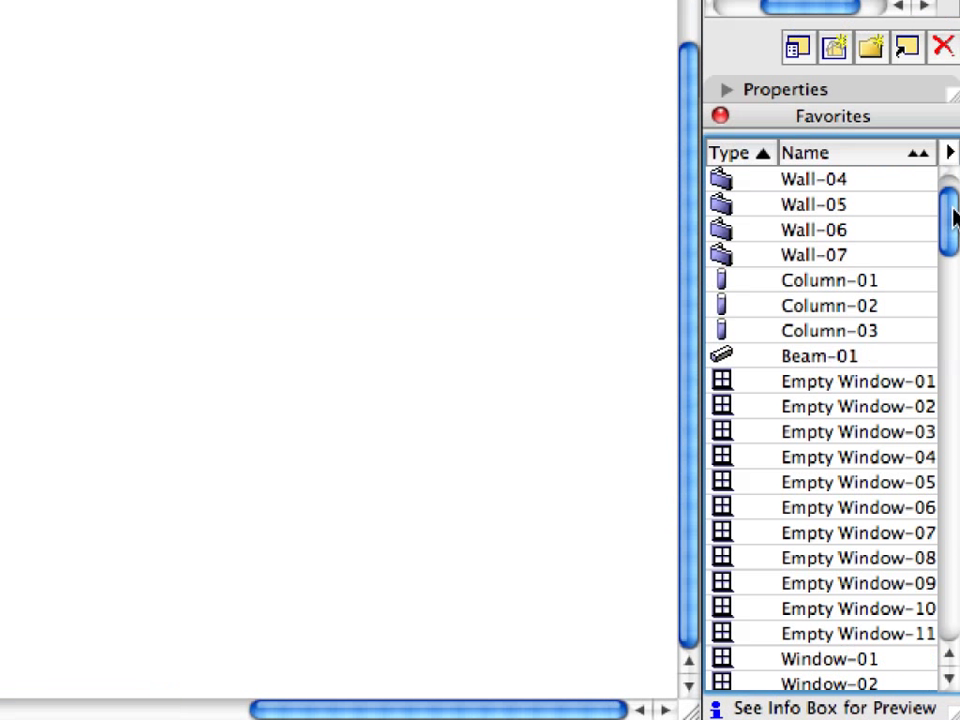
left_click_drag(955, 216, 952, 336)
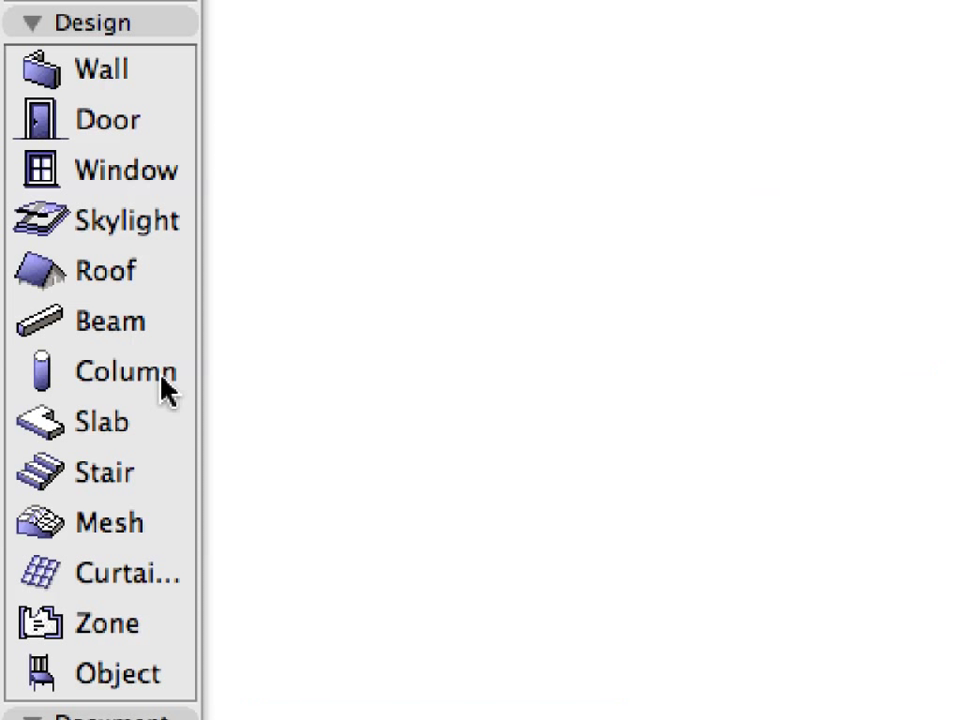
- Apply the Column-01 favorite to the Column tool
left_click(165, 388)
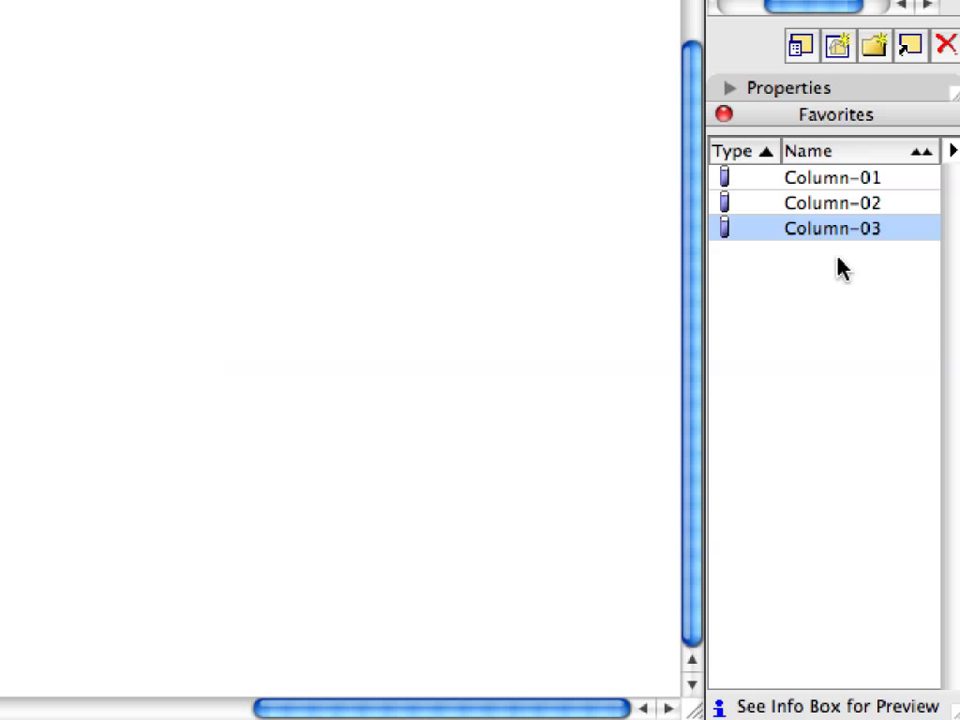
left_click(837, 204)
left_click(836, 180)
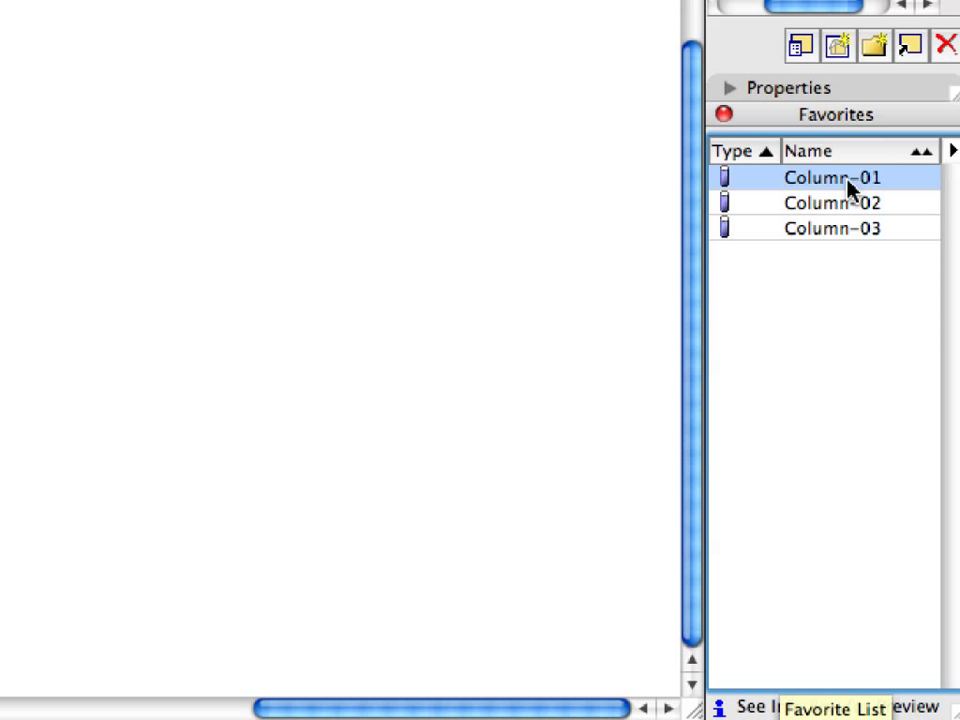
- Open the Grid System settings, choose Column as the element at grid line intersections and accept the column default settings
left_click(245, 17)
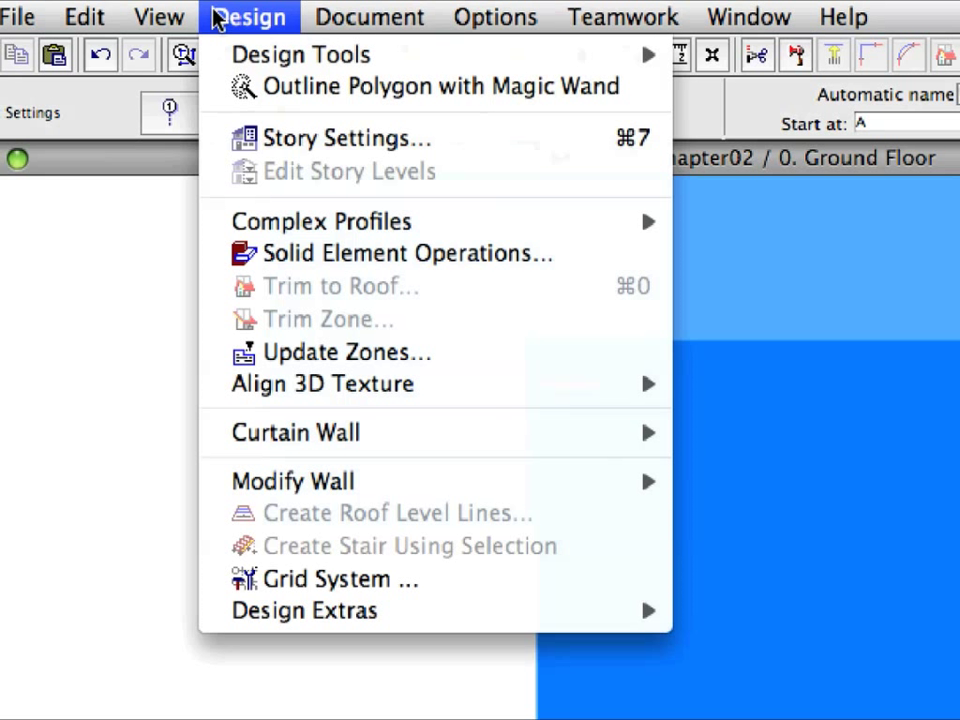
left_click(483, 593)
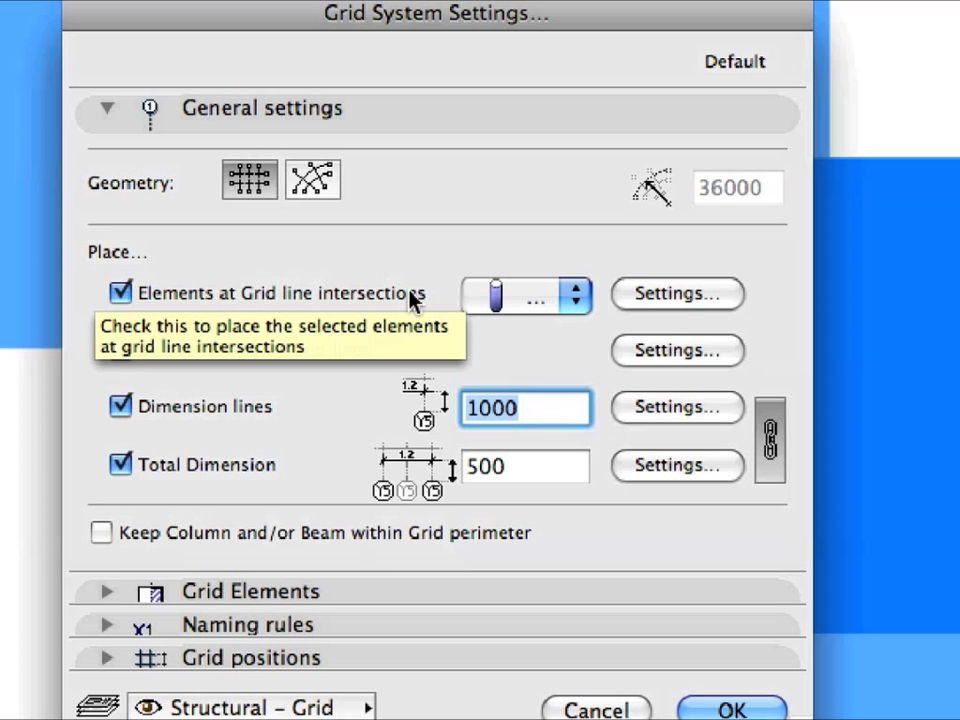
left_click(549, 306)
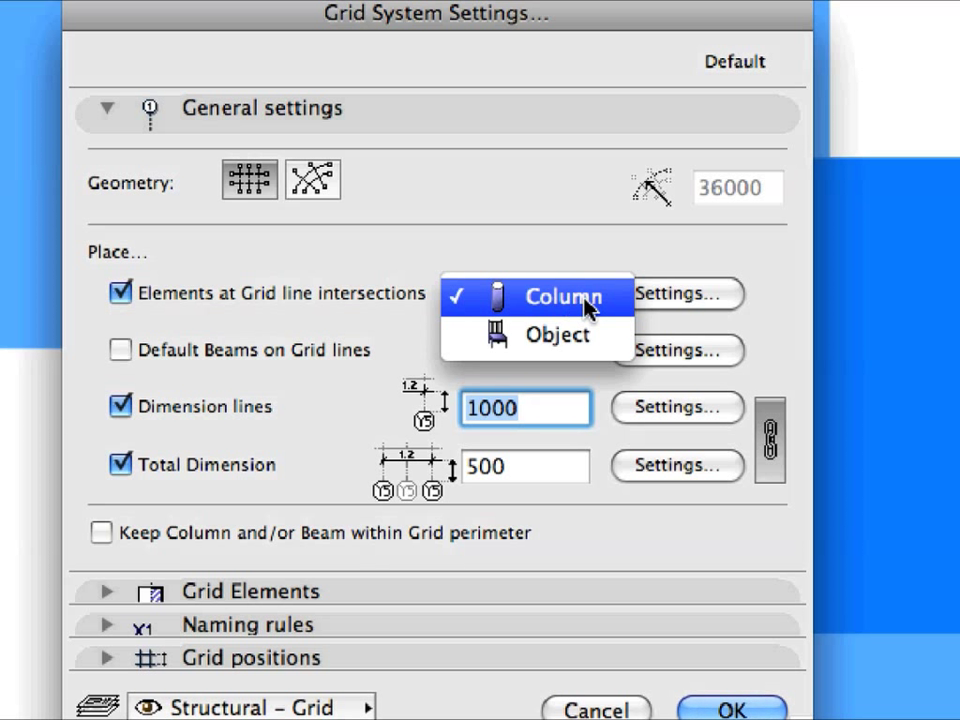
left_click(578, 305)
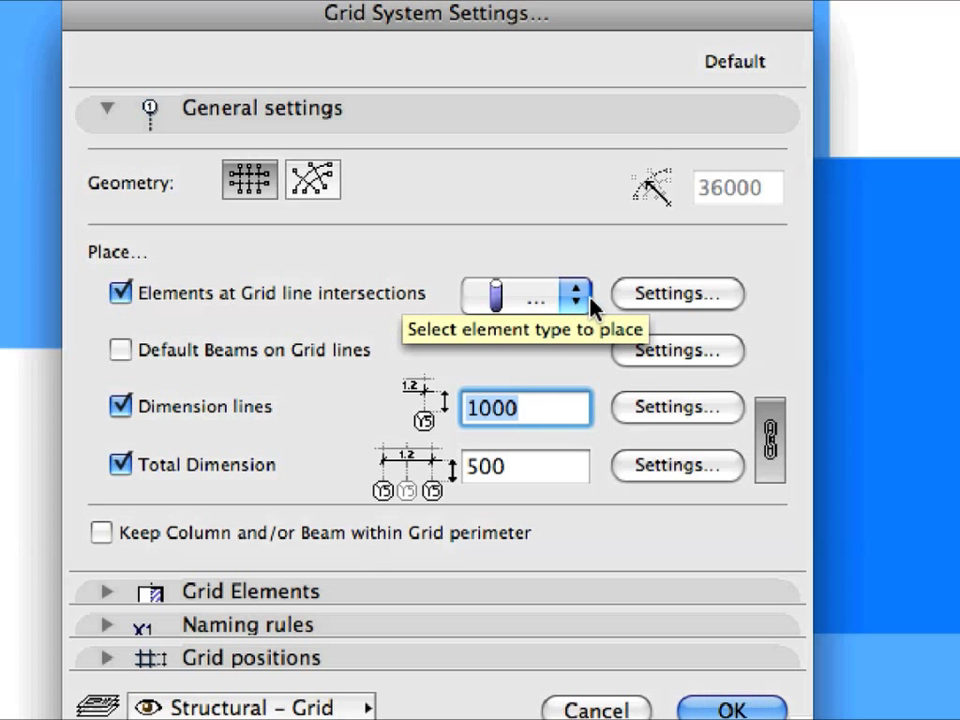
left_click(708, 300)
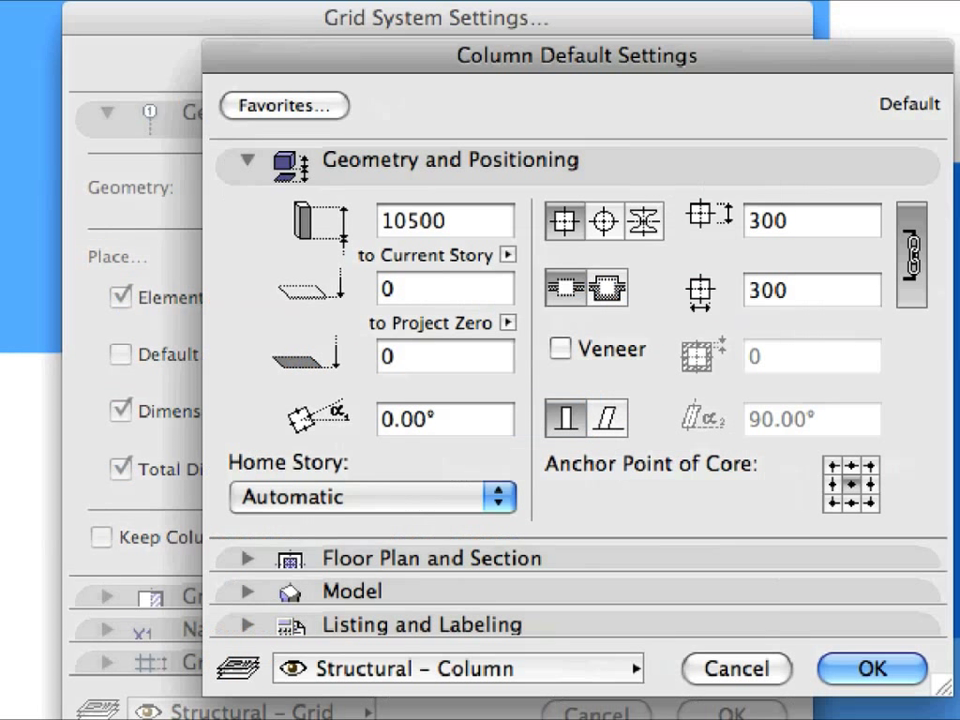
left_click(912, 667)
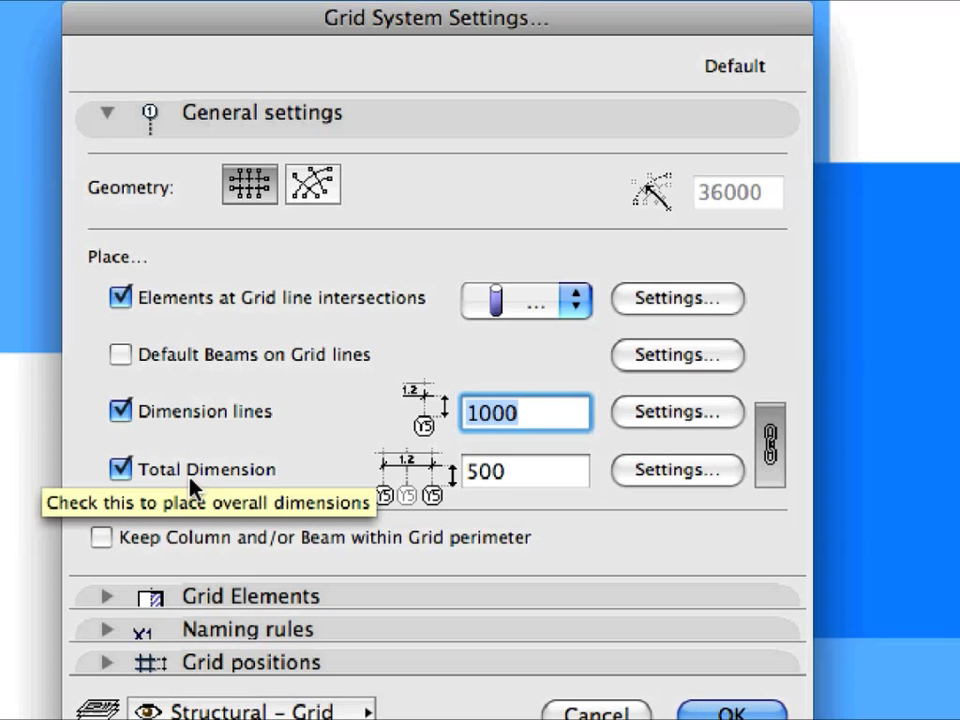
double_click(497, 477)
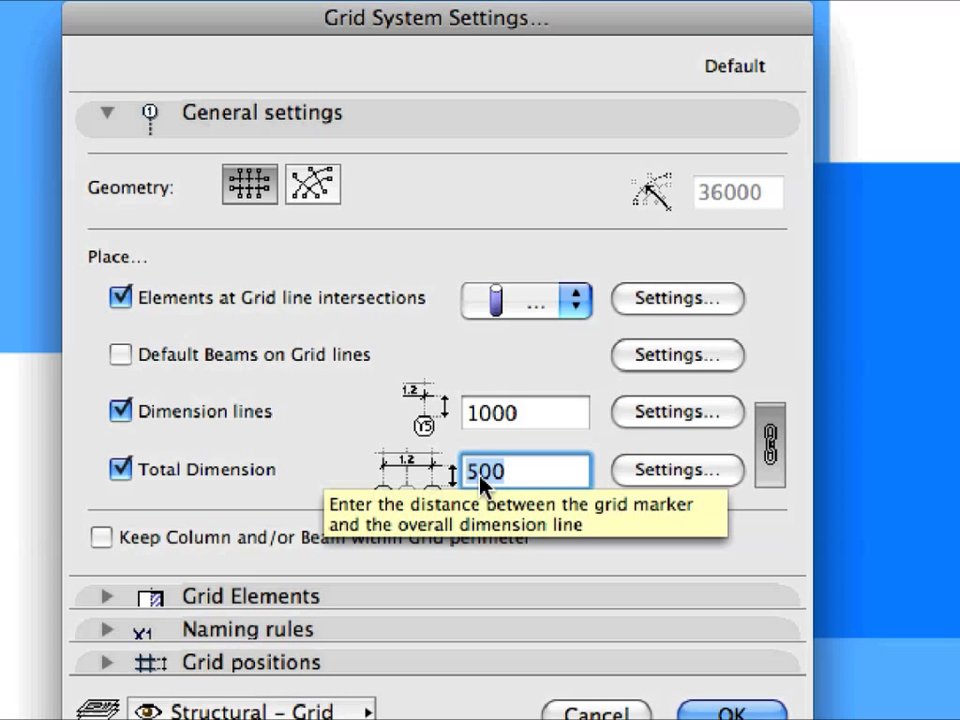
left_click(364, 119)
- Examine the grid element settings for floor plan, section/elevation, naming and marker, dismiss them, and review the grid system's naming rules
left_click(365, 150)
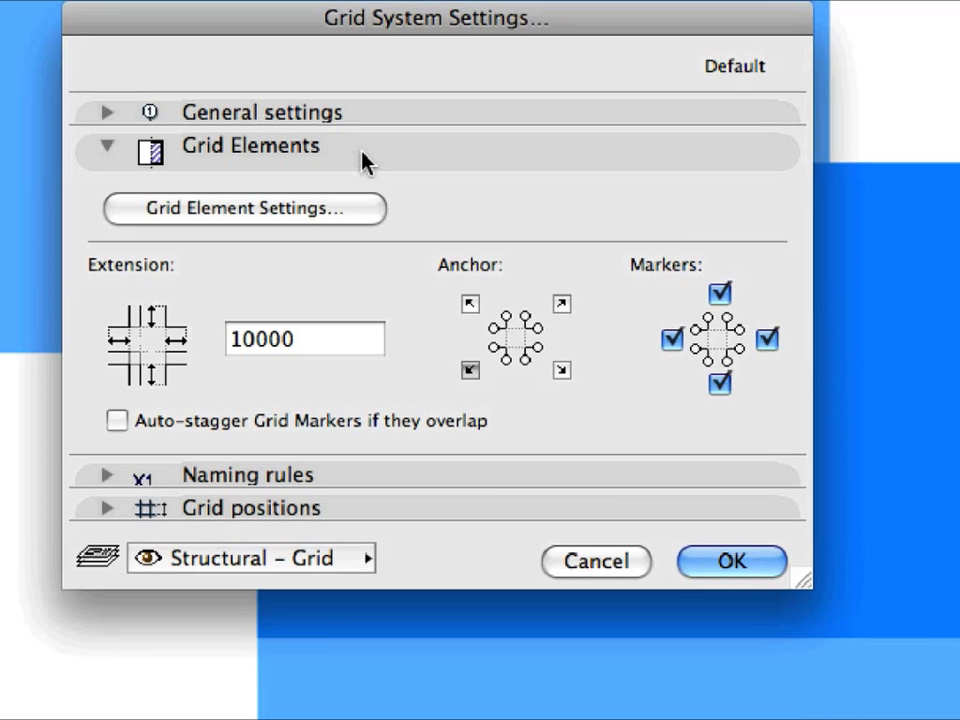
left_click(350, 213)
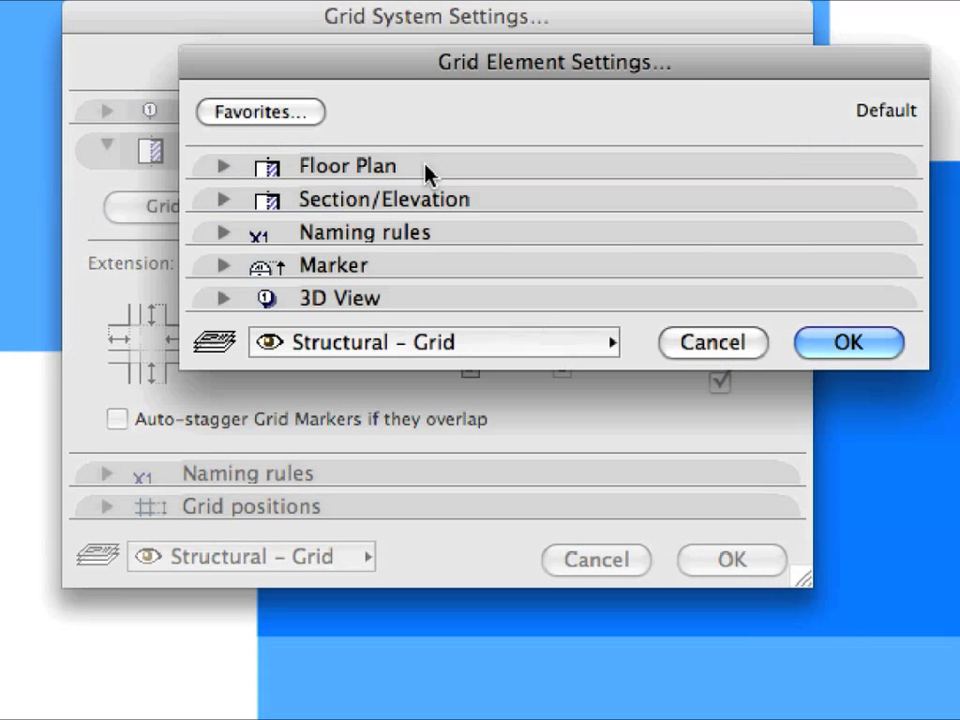
left_click(425, 170)
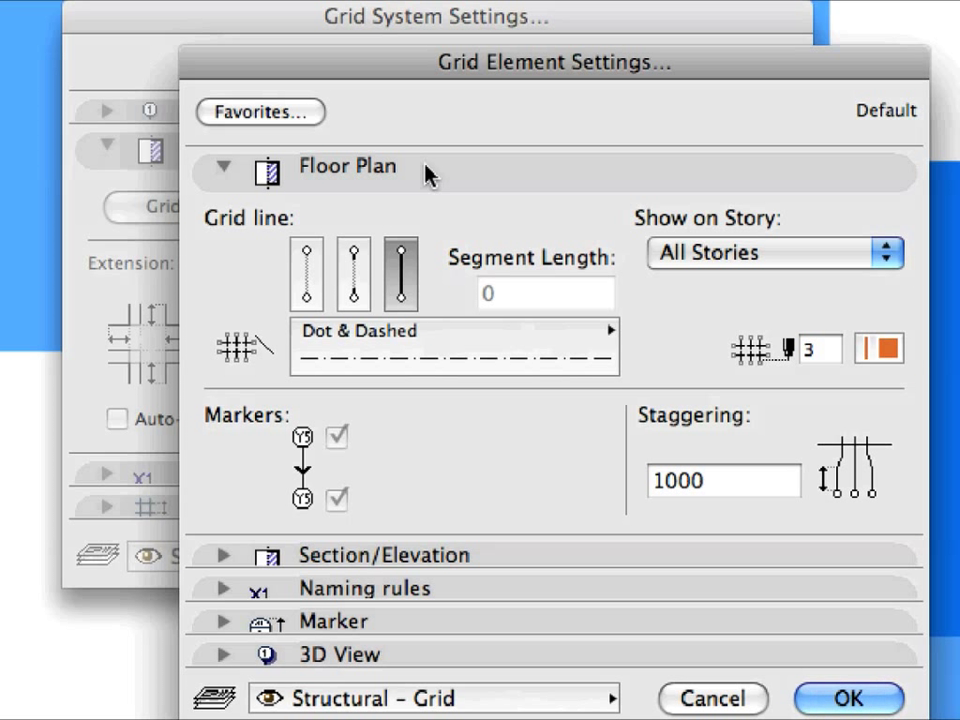
left_click(426, 197)
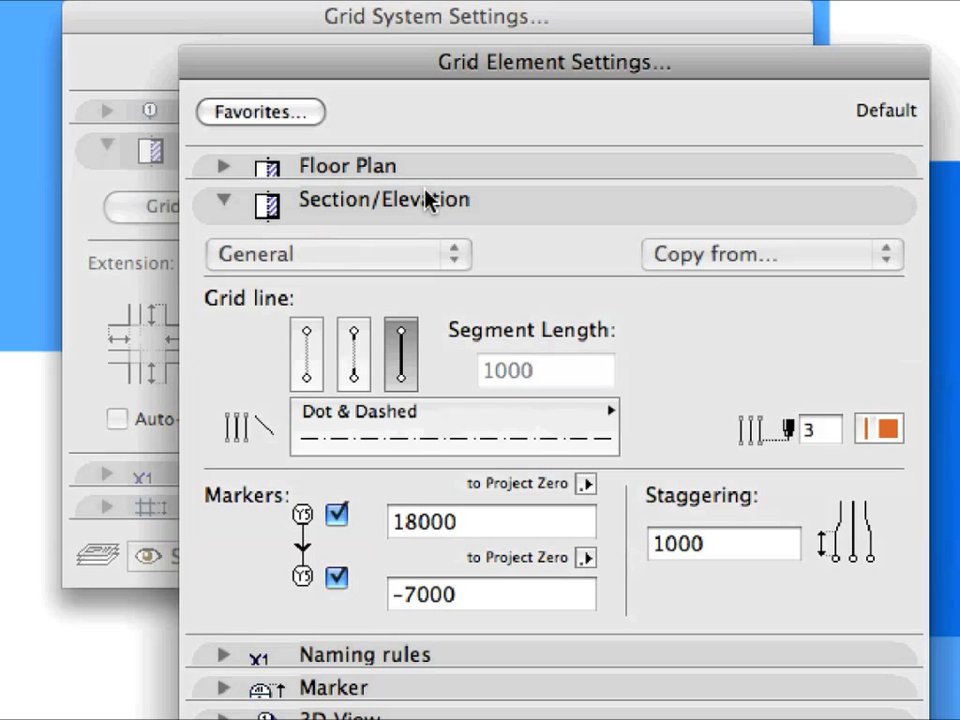
left_click(508, 208)
left_click(508, 231)
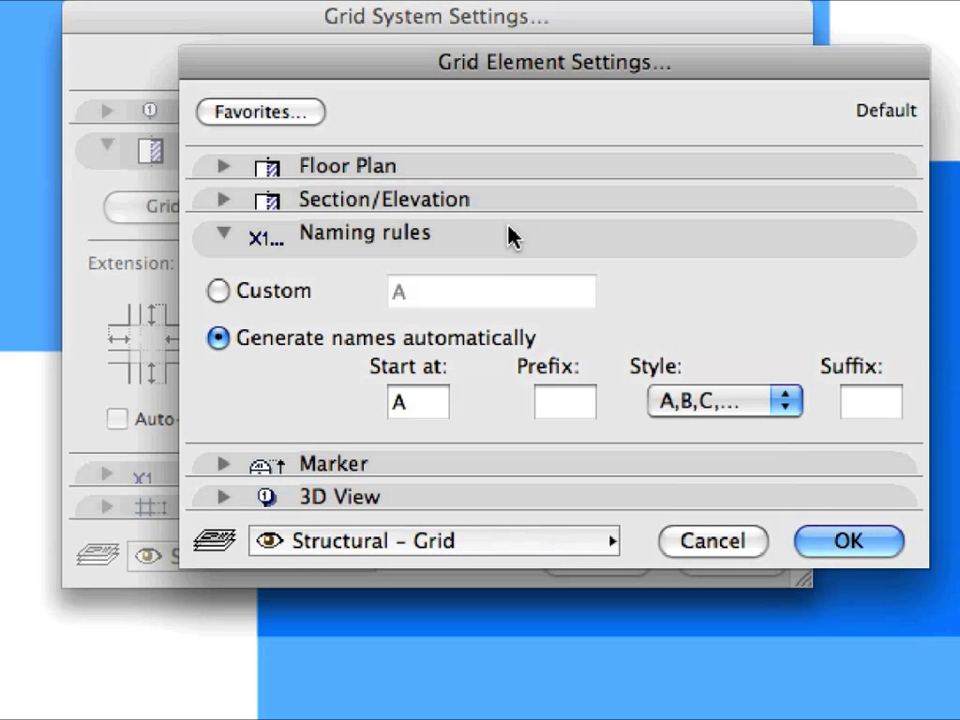
left_click(509, 234)
left_click(510, 270)
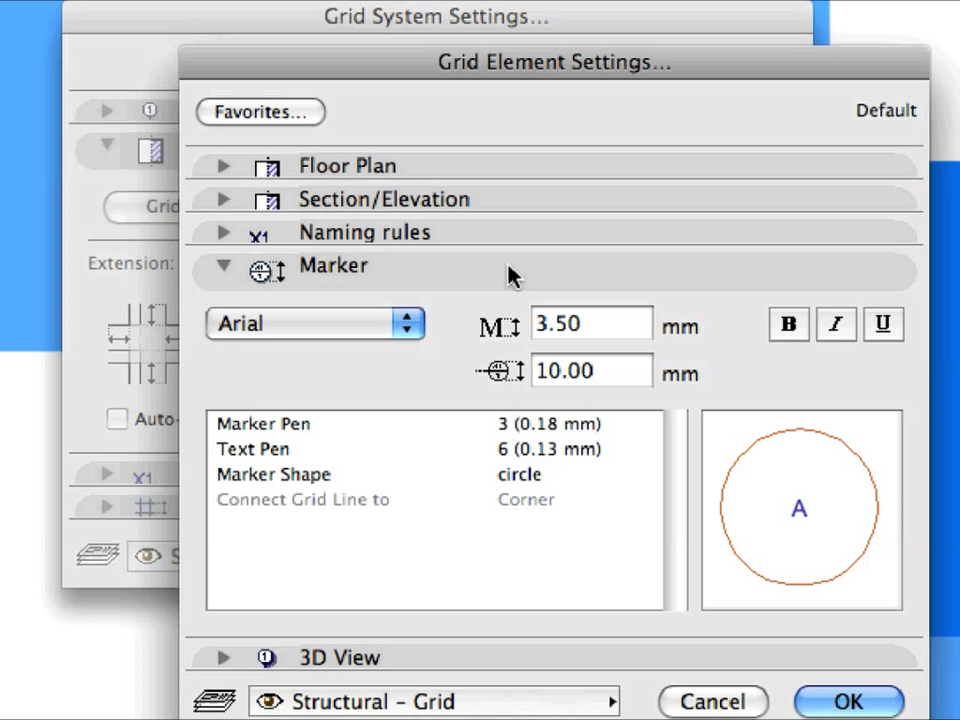
left_click(512, 272)
left_click(680, 352)
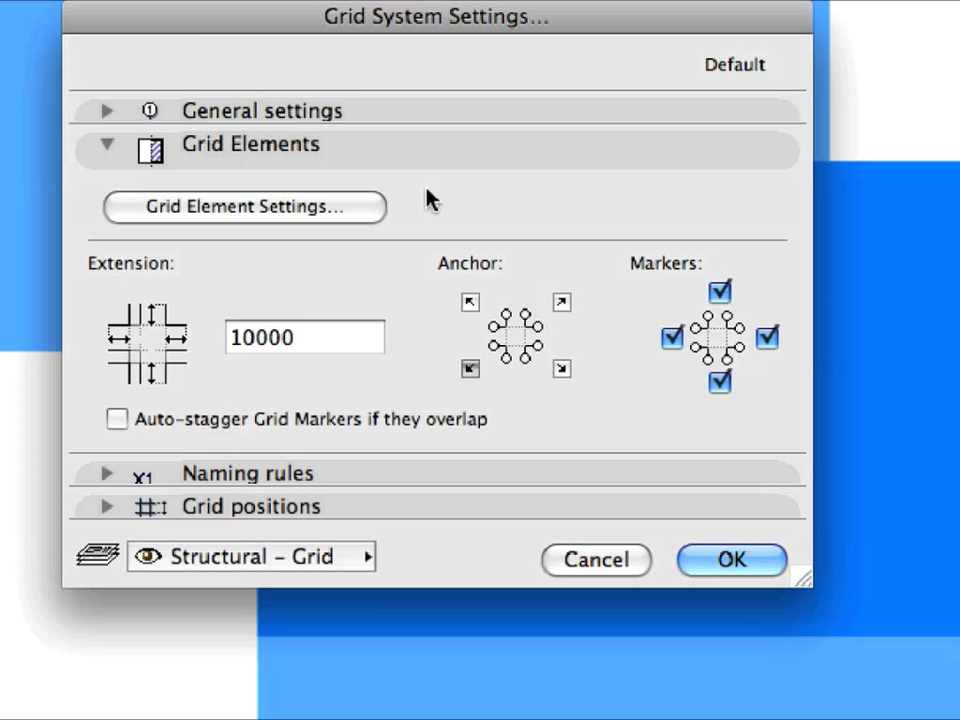
left_click(381, 160)
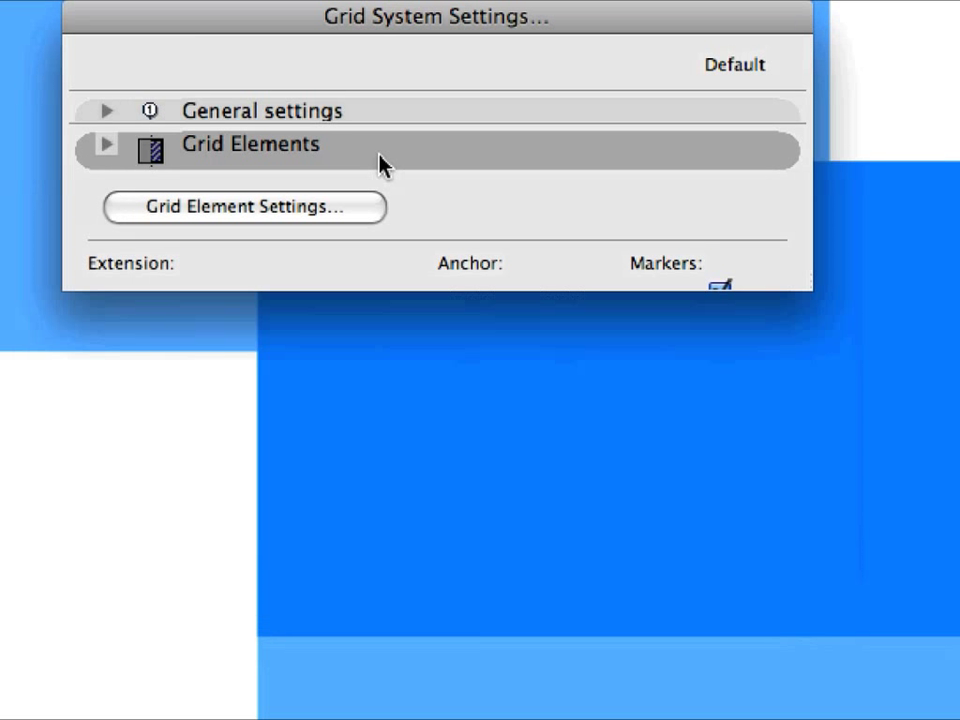
left_click(377, 179)
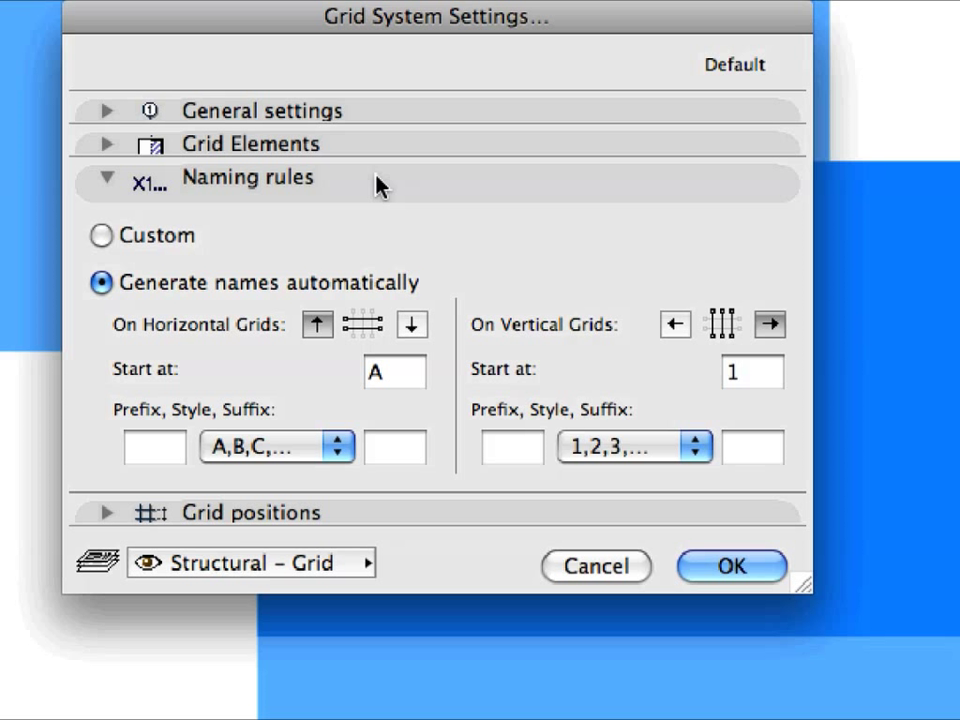
left_click(378, 186)
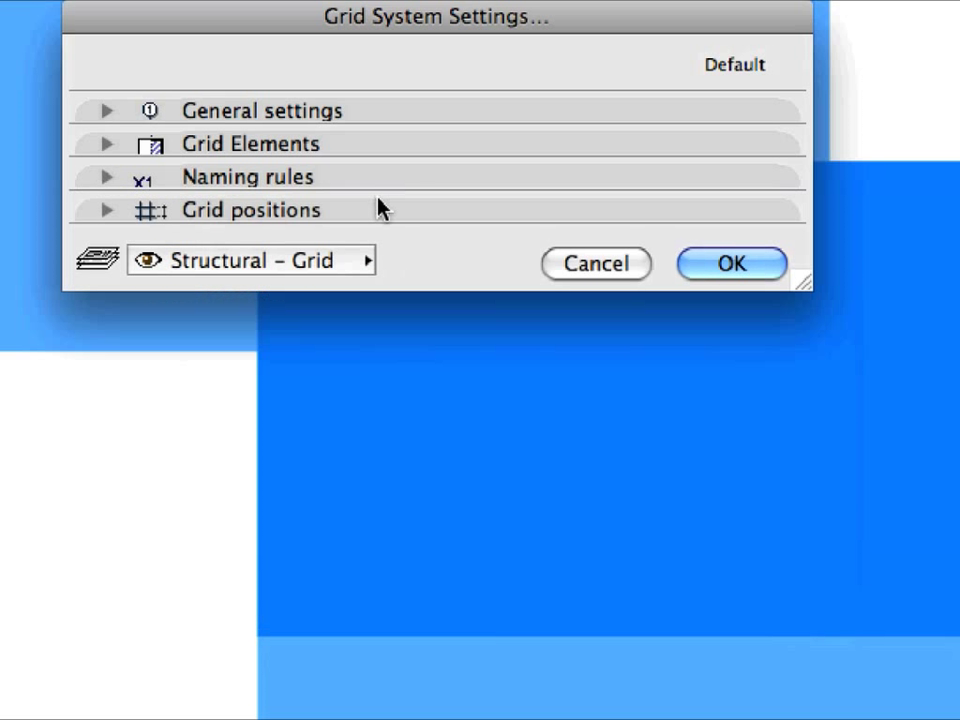
- Insert two more horizontal grid lines after grid line B, each at a distance of 7500
left_click(372, 214)
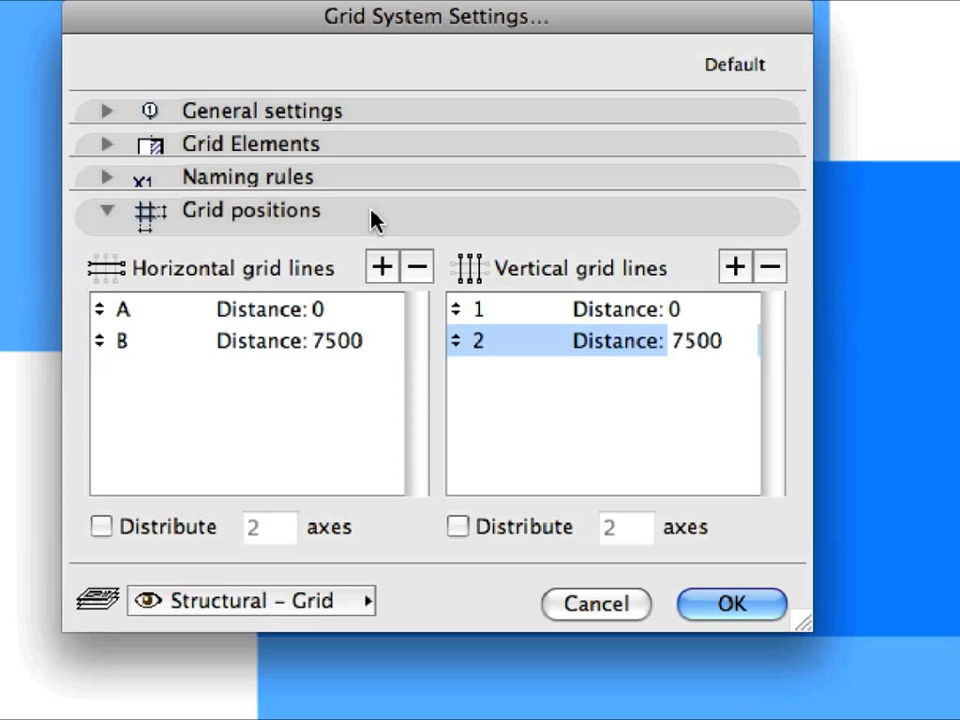
left_click(338, 342)
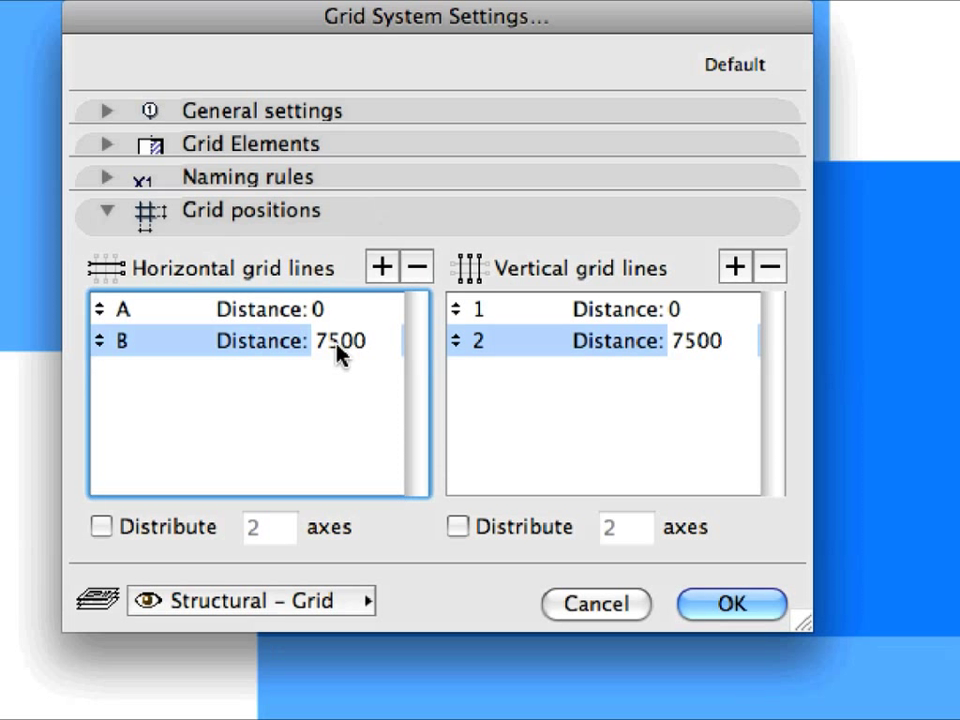
left_click(335, 342)
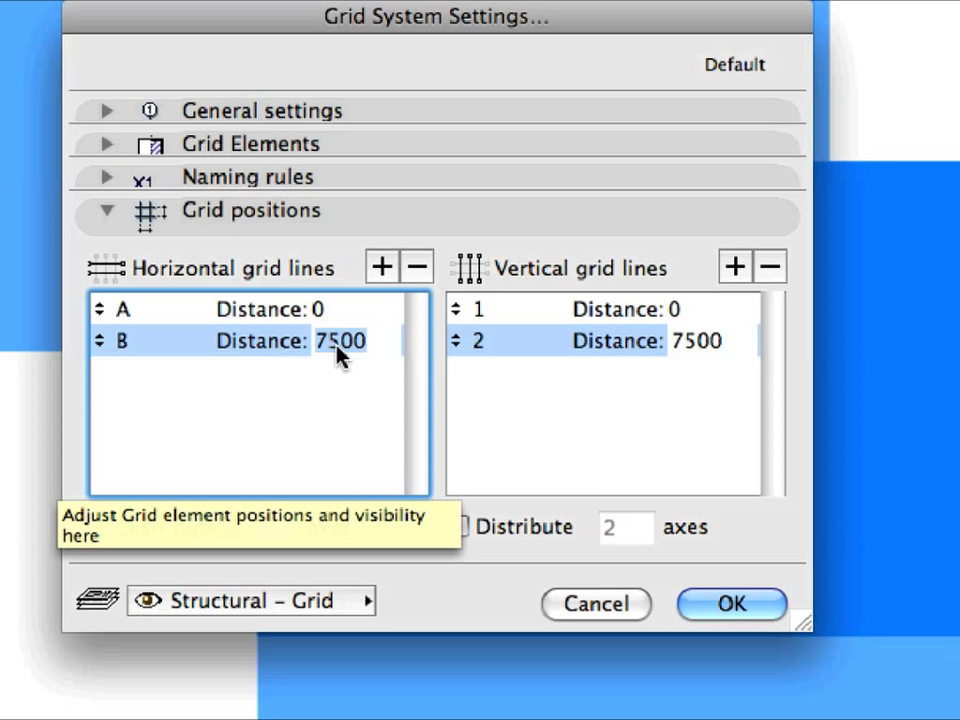
left_click(390, 267)
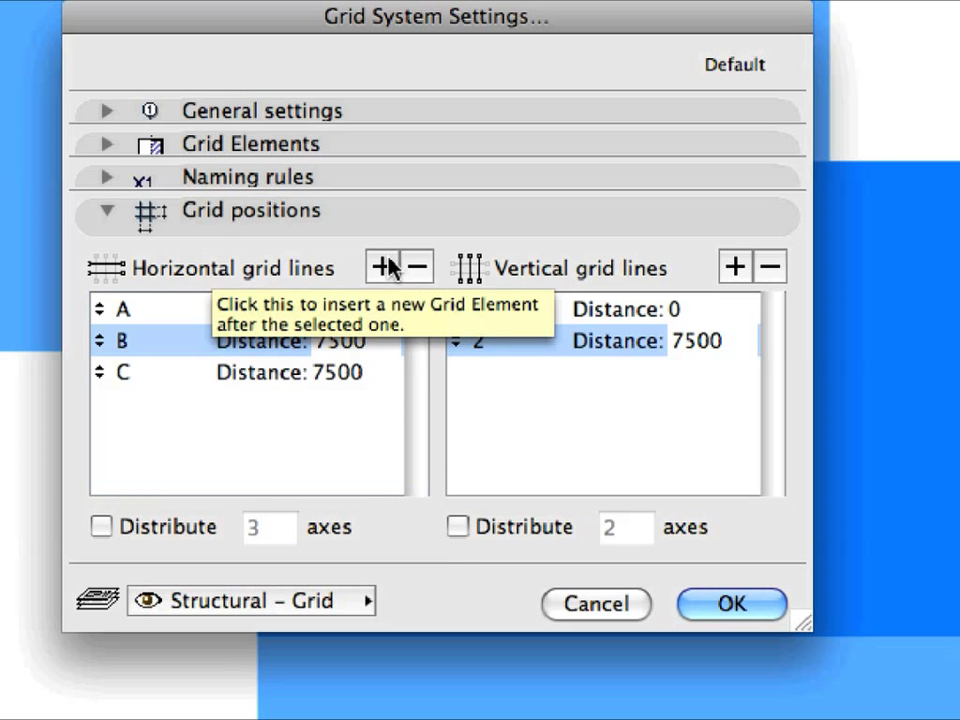
left_click(390, 267)
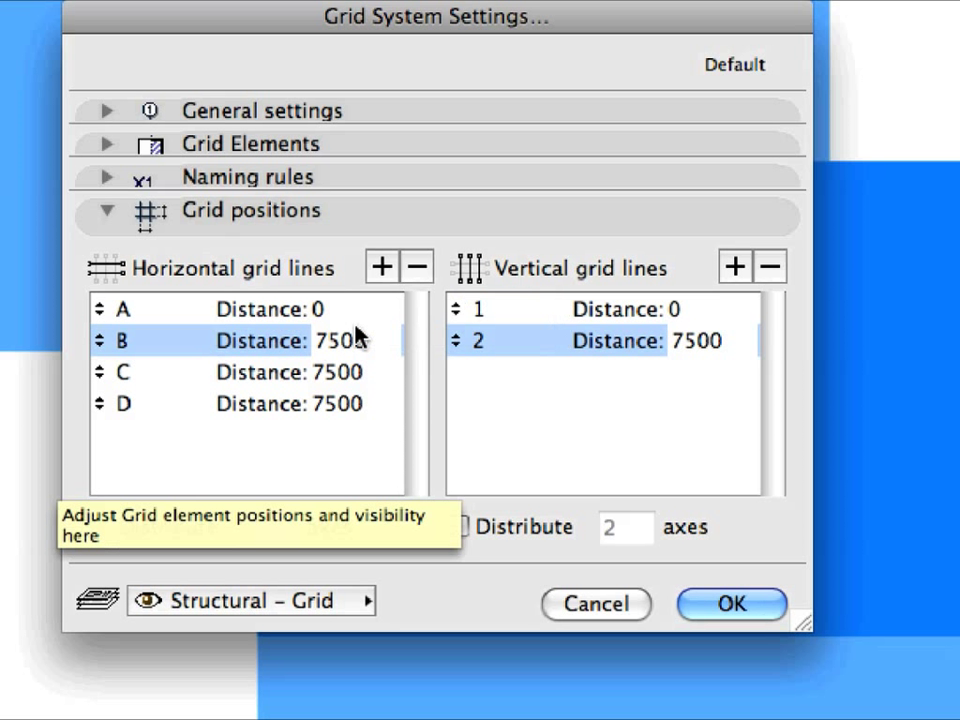
- Set the distance of horizontal grid line C to 9000
left_click(379, 375)
left_click_drag(366, 378, 299, 375)
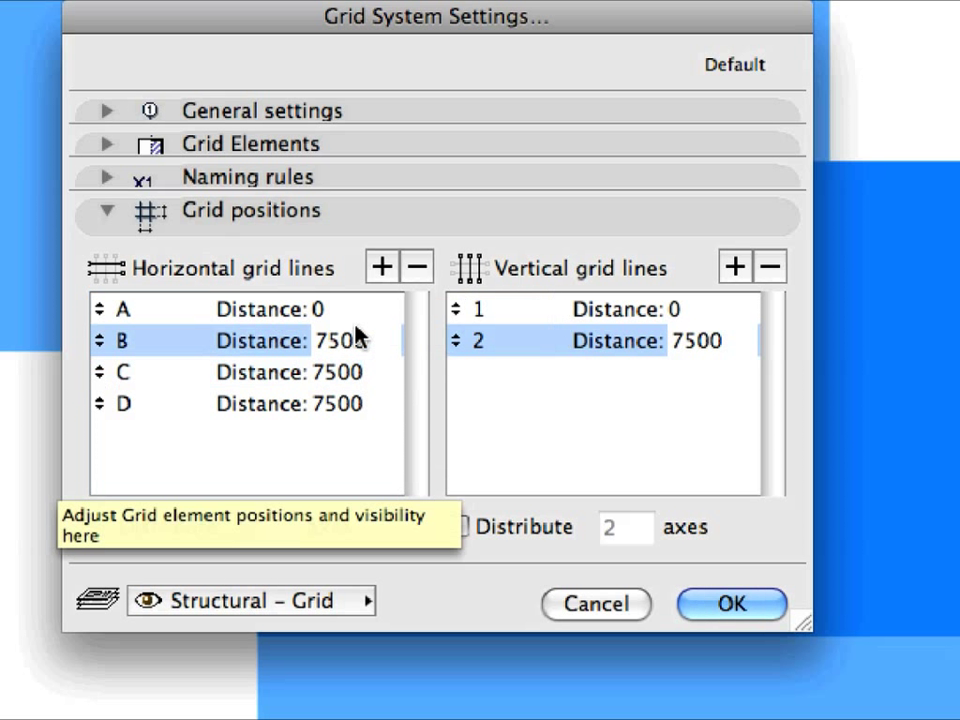
left_click(354, 383)
left_click(354, 378)
left_click_drag(366, 378, 299, 375)
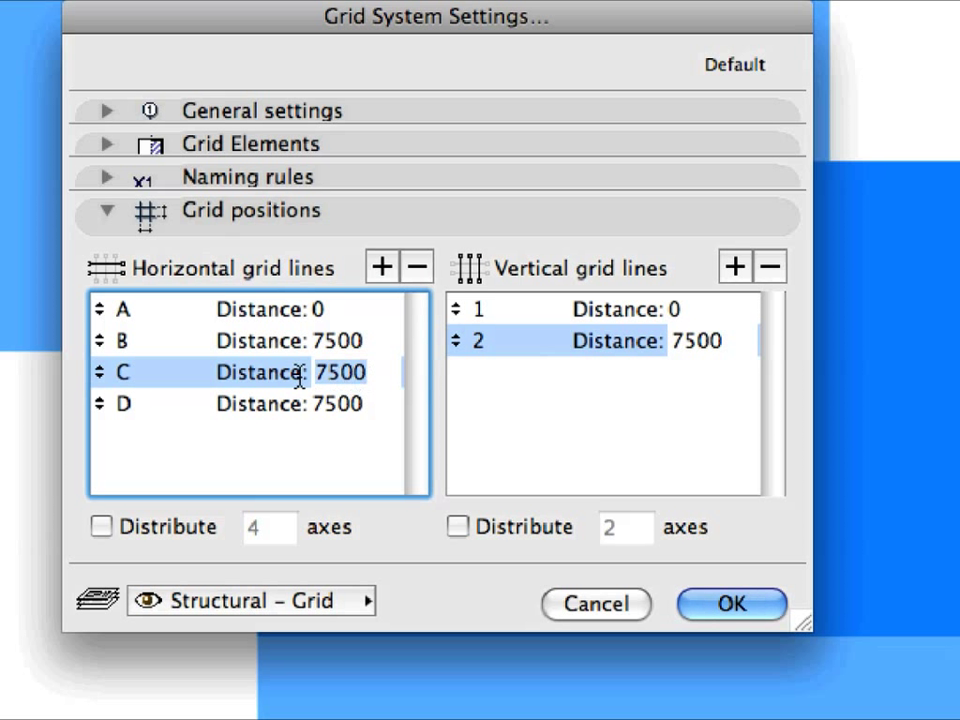
type("9000")
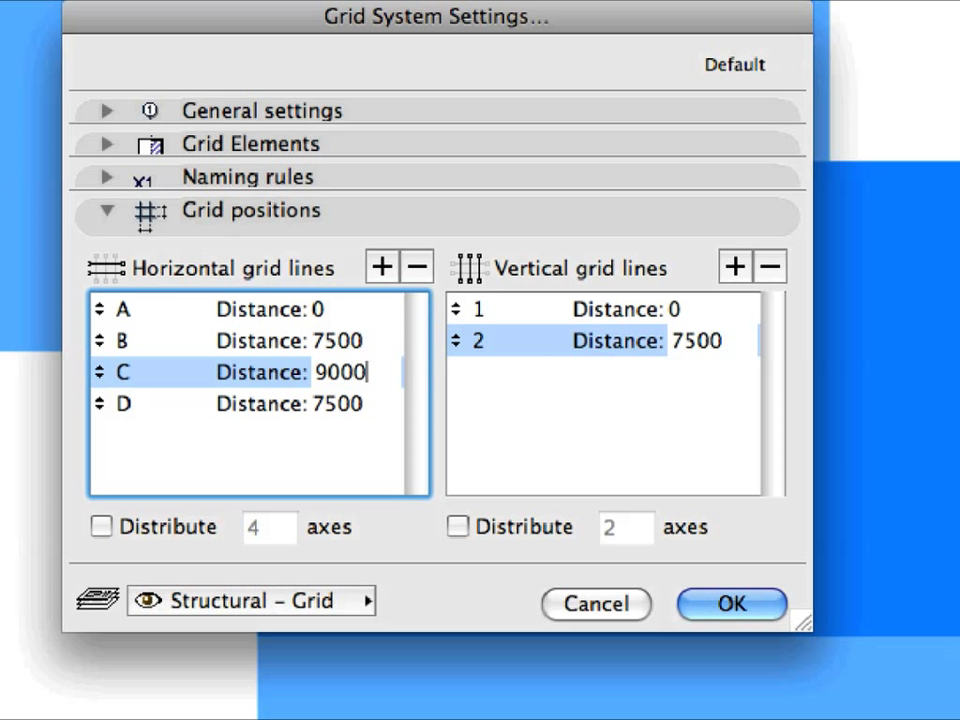
key("Return")
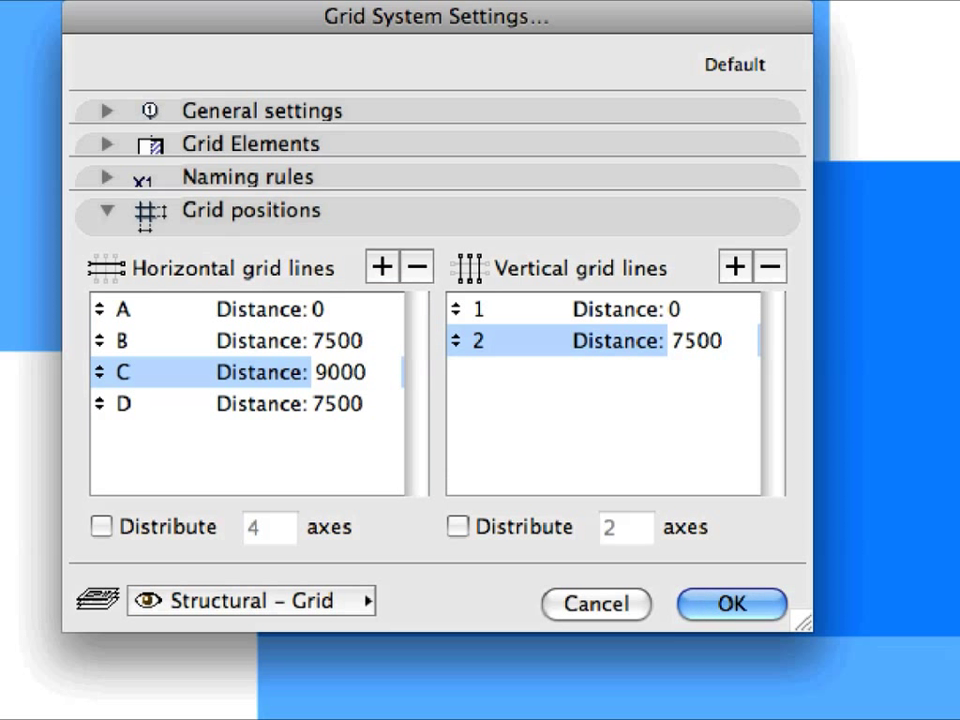
- Insert 17 more vertical grid lines after grid line 2, each at a distance of 7500, to make 19 axes
left_click(556, 397)
left_click(683, 352)
left_click_drag(729, 347, 663, 347)
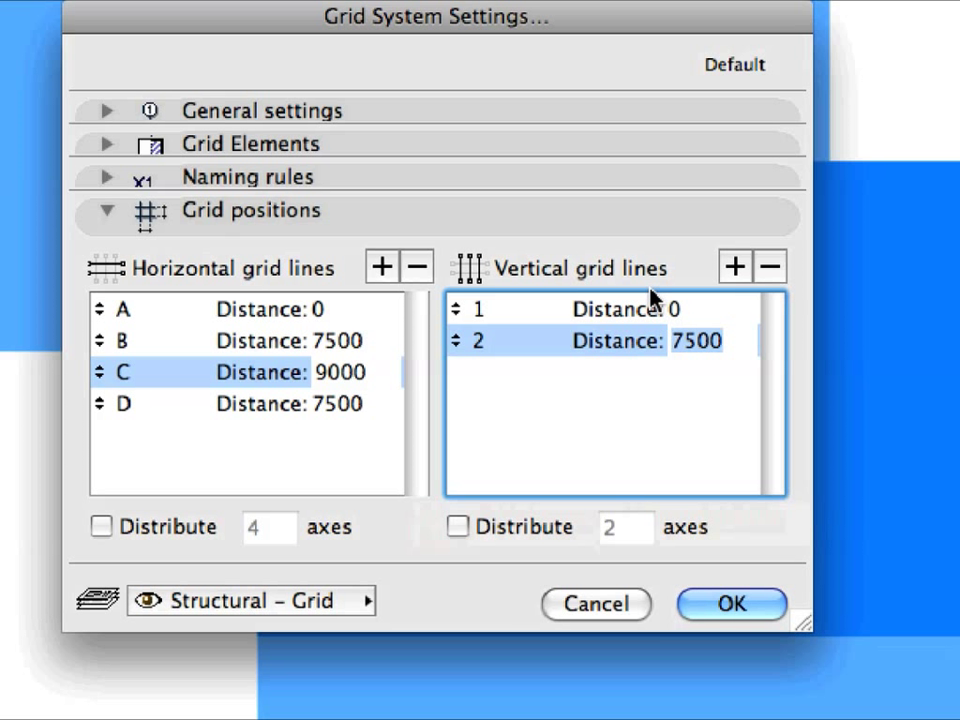
left_click(734, 267)
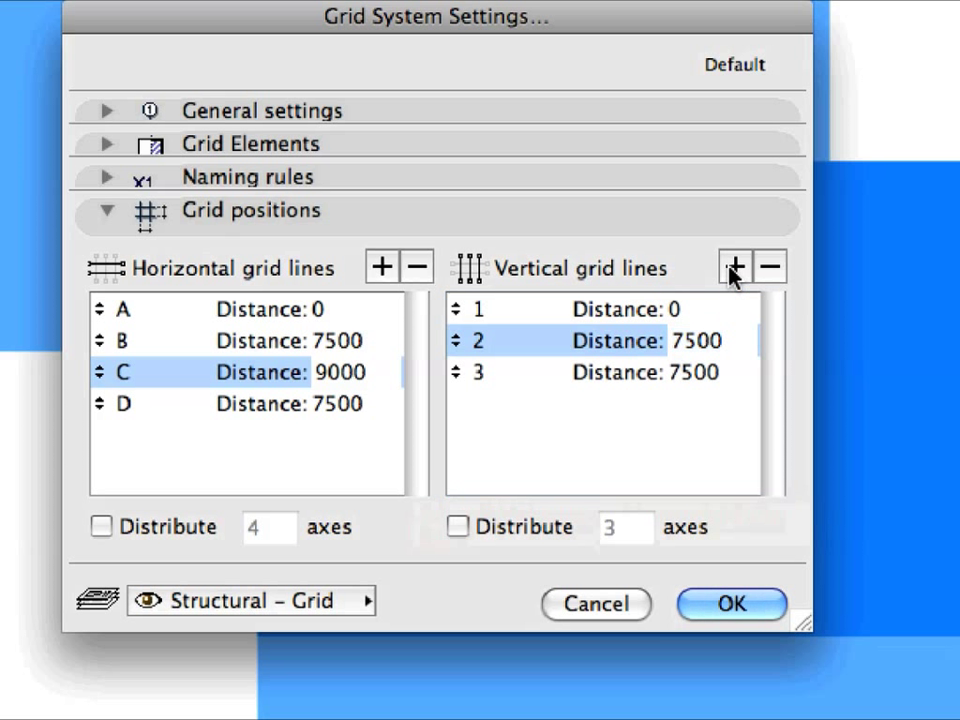
left_click(734, 267)
left_click(734, 267)
left_click(734, 267)
left_click(734, 267)
left_click(734, 267)
left_click(734, 267)
left_click(734, 267)
left_click(734, 267)
left_click(734, 267)
left_click(734, 267)
left_click(734, 267)
left_click(734, 267)
left_click(734, 267)
left_click(734, 267)
left_click(734, 267)
left_click(734, 267)
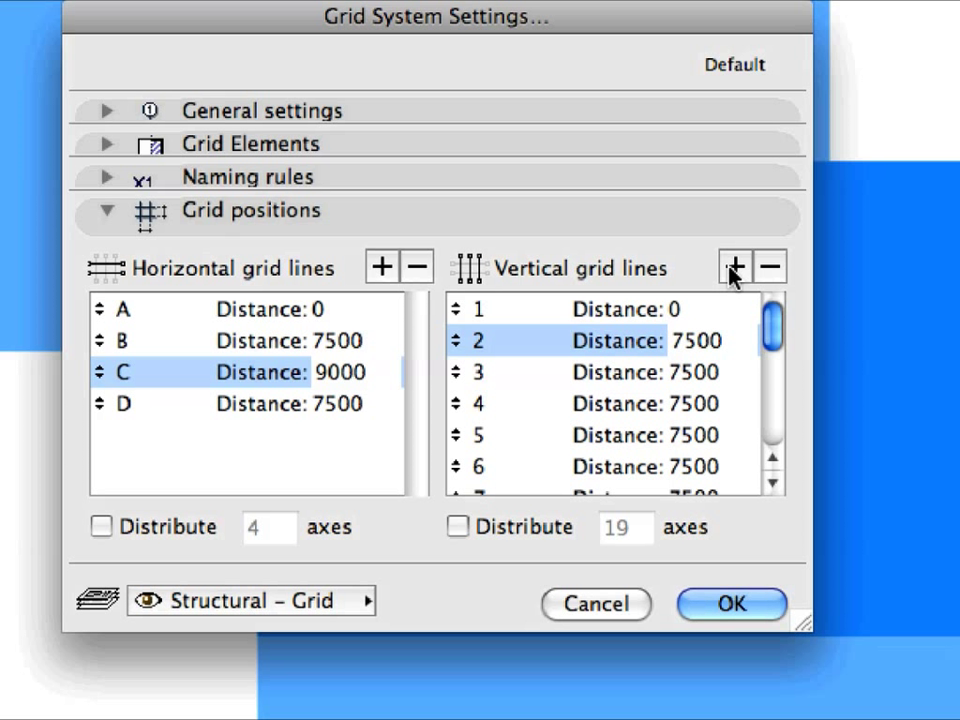
- Set the distance of vertical grid line 9 to 5200 and accept the grid system settings
left_click_drag(773, 338, 776, 388)
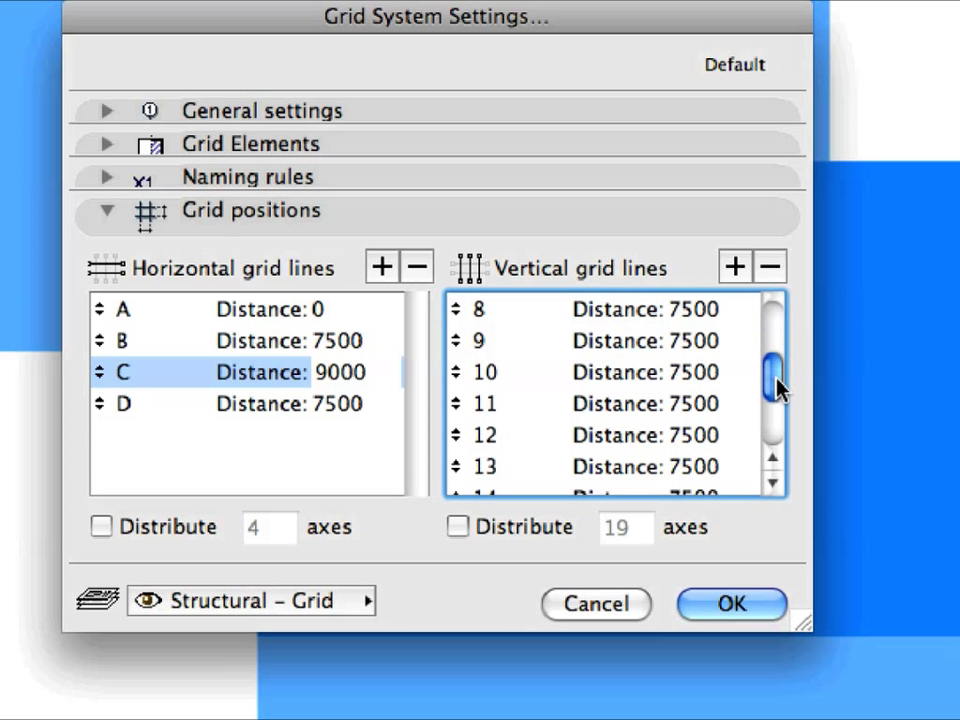
left_click(662, 345)
scroll(696, 349, "down", 4)
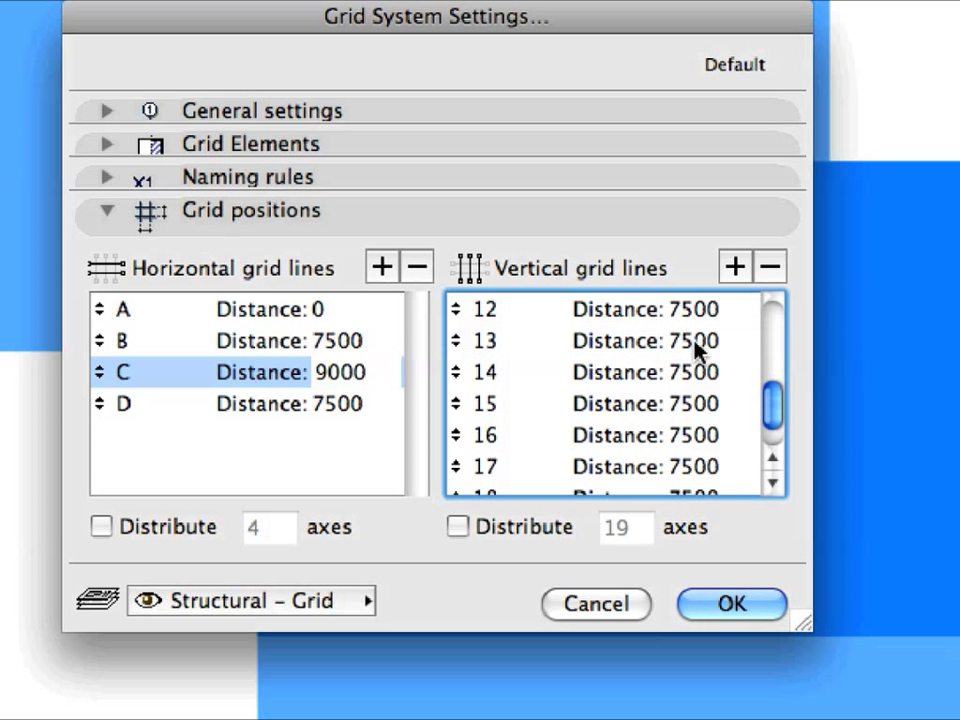
scroll(696, 349, "up", 3)
left_click(711, 309)
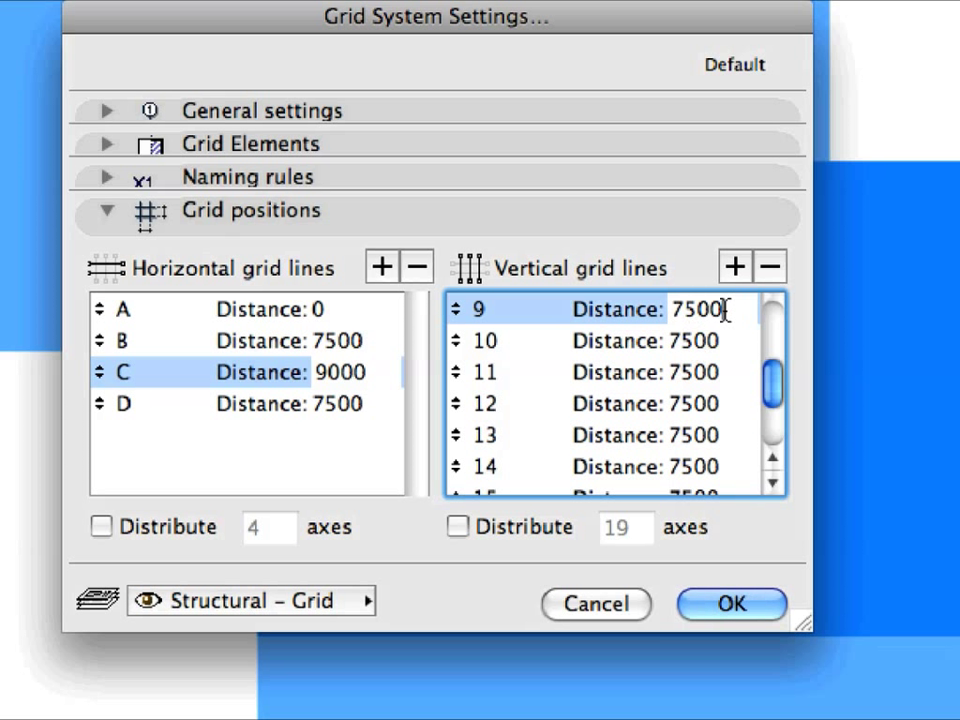
type("5200")
key("Return")
left_click_drag(773, 385, 775, 372)
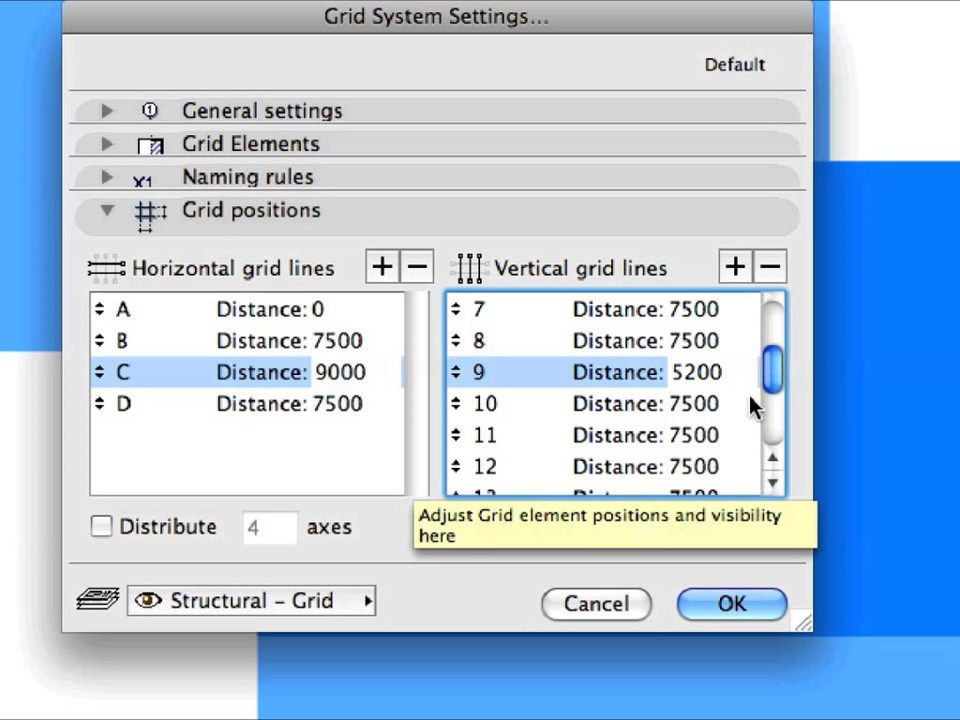
left_click(703, 607)
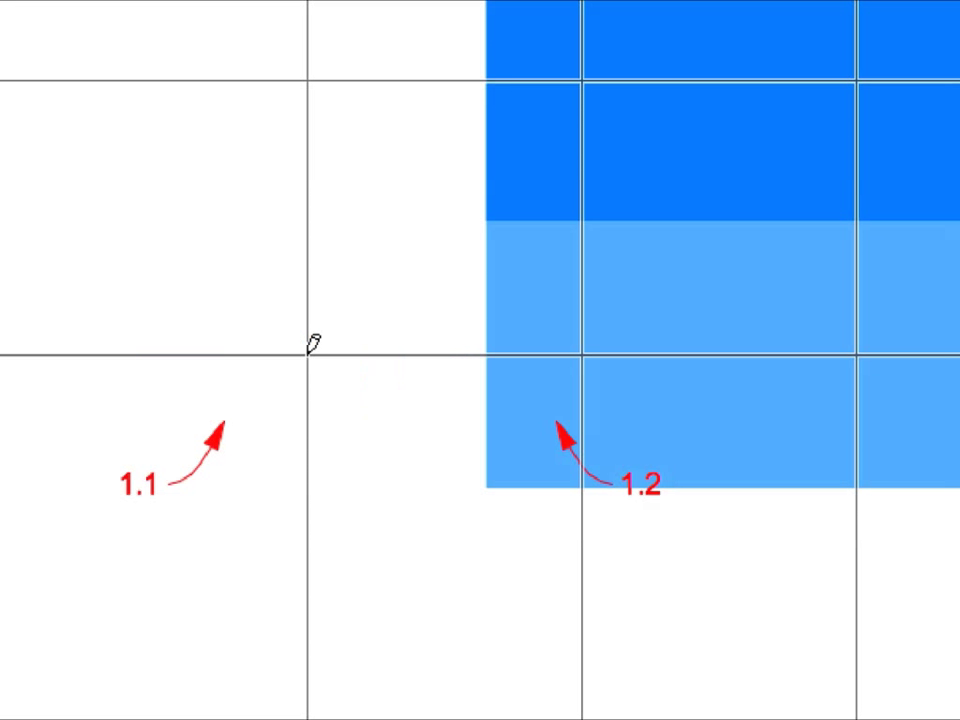
- Place the grid system with its origin at point 1.1, align it horizontally towards point 1.2, and keep the elements created on other stories
mouse_move(313, 343)
left_mouse_down()
mouse_move(264, 358)
mouse_move(231, 401)
left_mouse_up()
left_click_drag(281, 368, 564, 406)
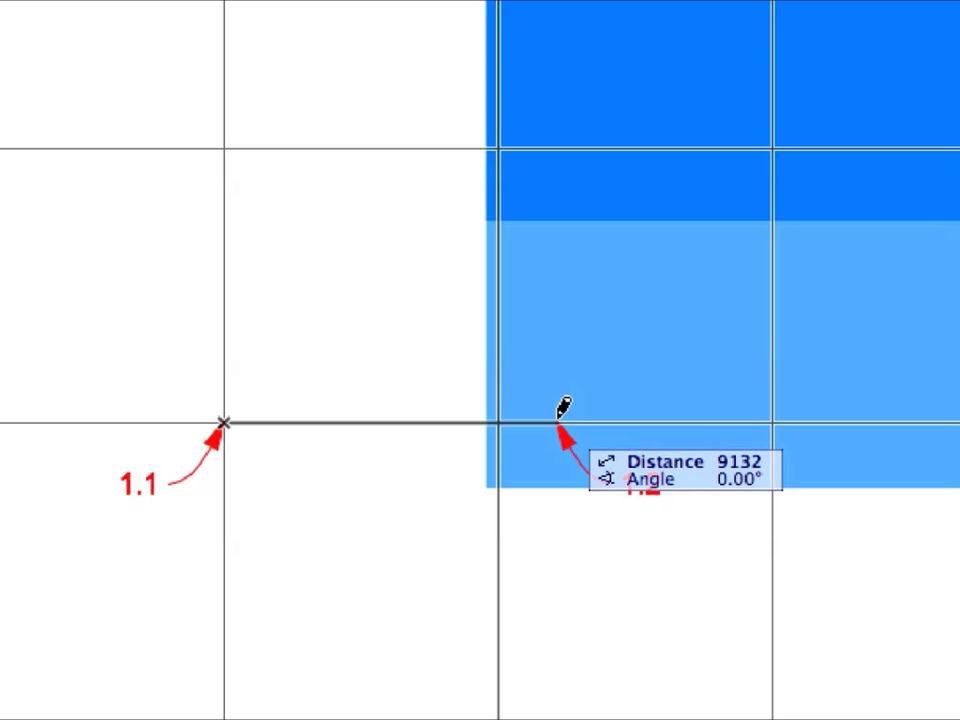
left_click(564, 406)
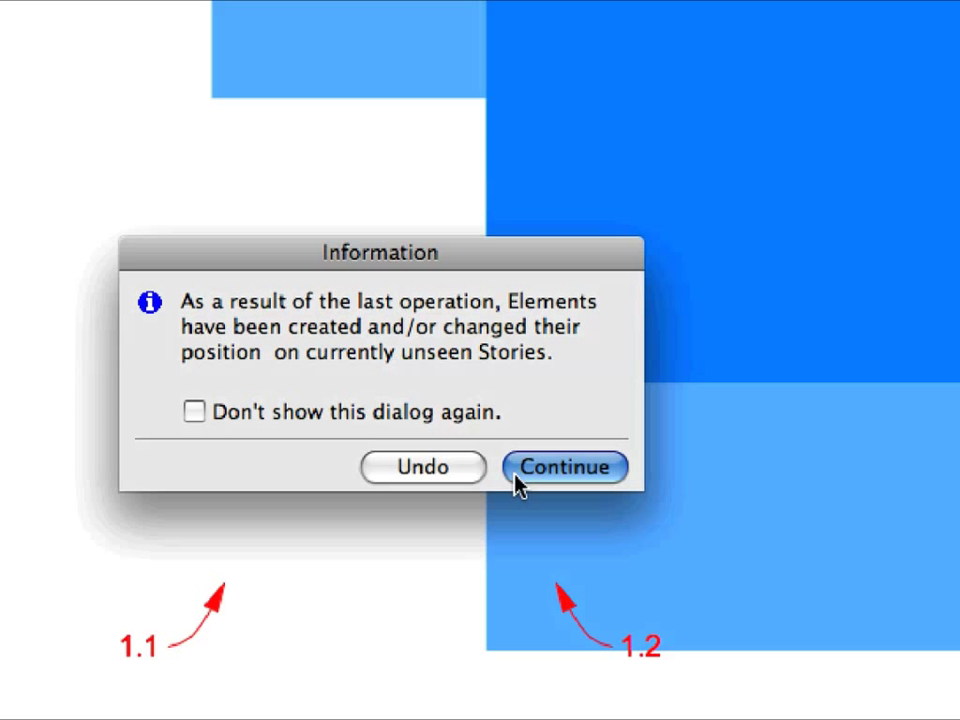
left_click(518, 485)
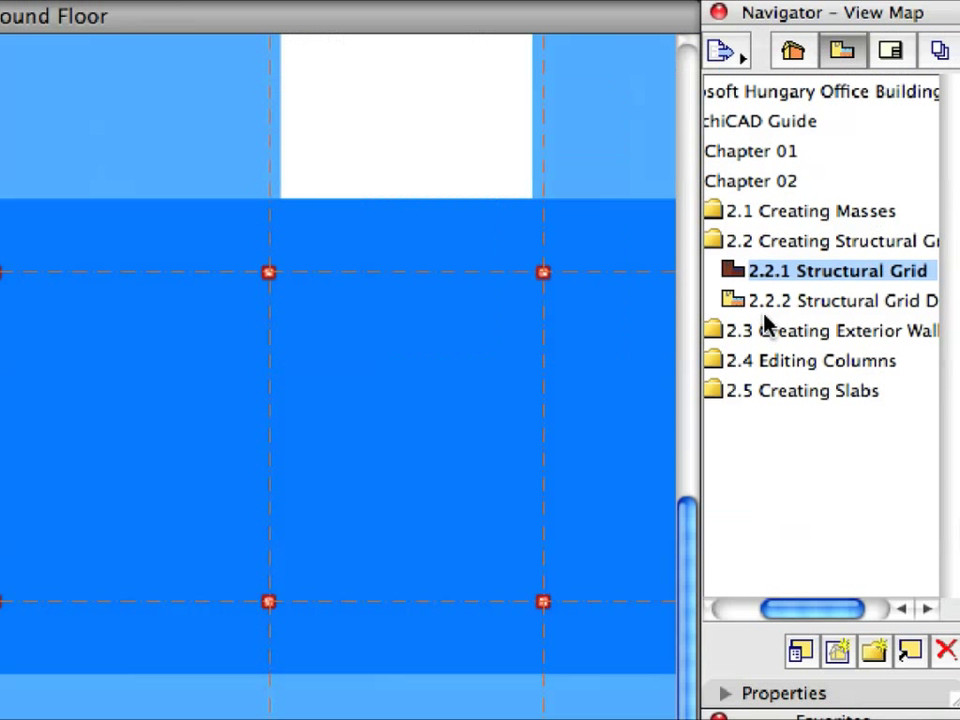
- Open the 2.2.2 Structural Grid view from Chapter 02 and turn on Suspend Groups so grid elements can be edited individually
left_click(862, 211)
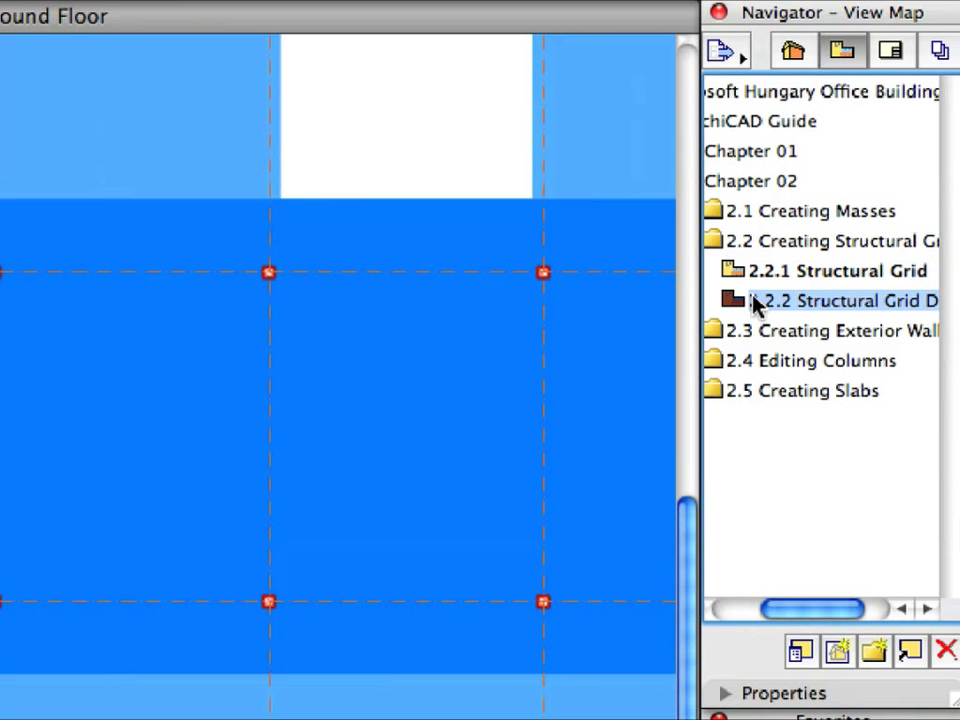
double_click(757, 302)
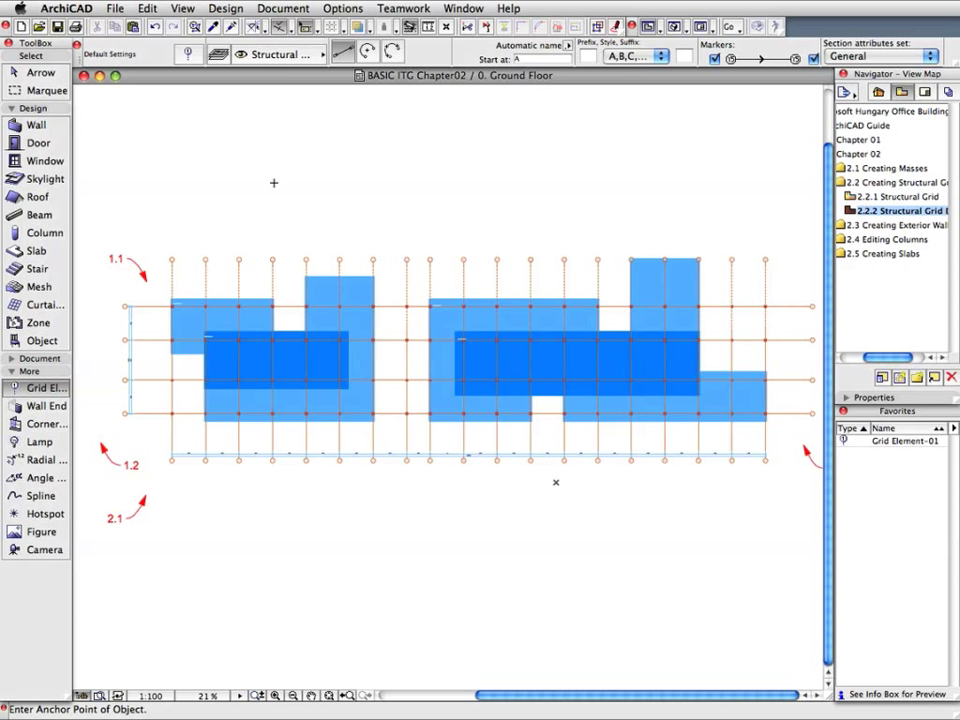
left_click(148, 9)
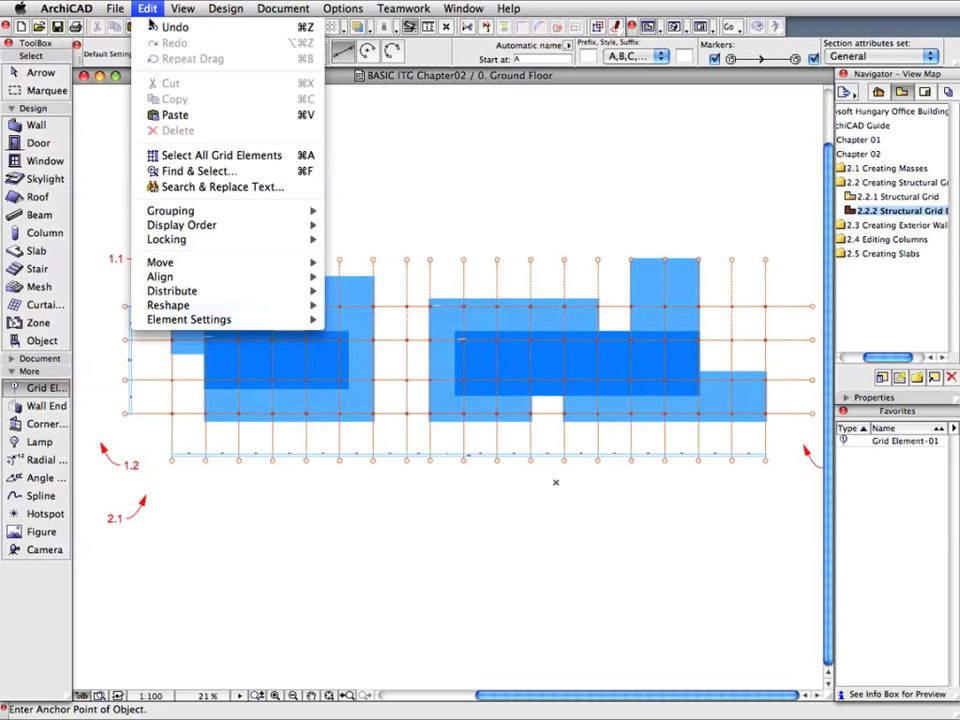
mouse_move(251, 213)
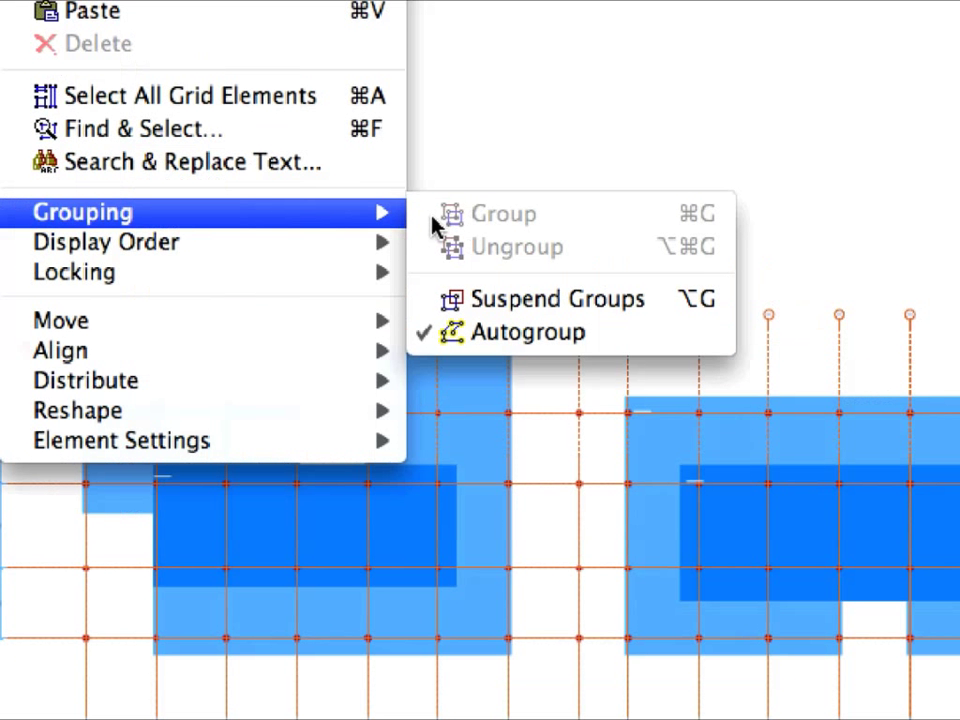
left_click(662, 318)
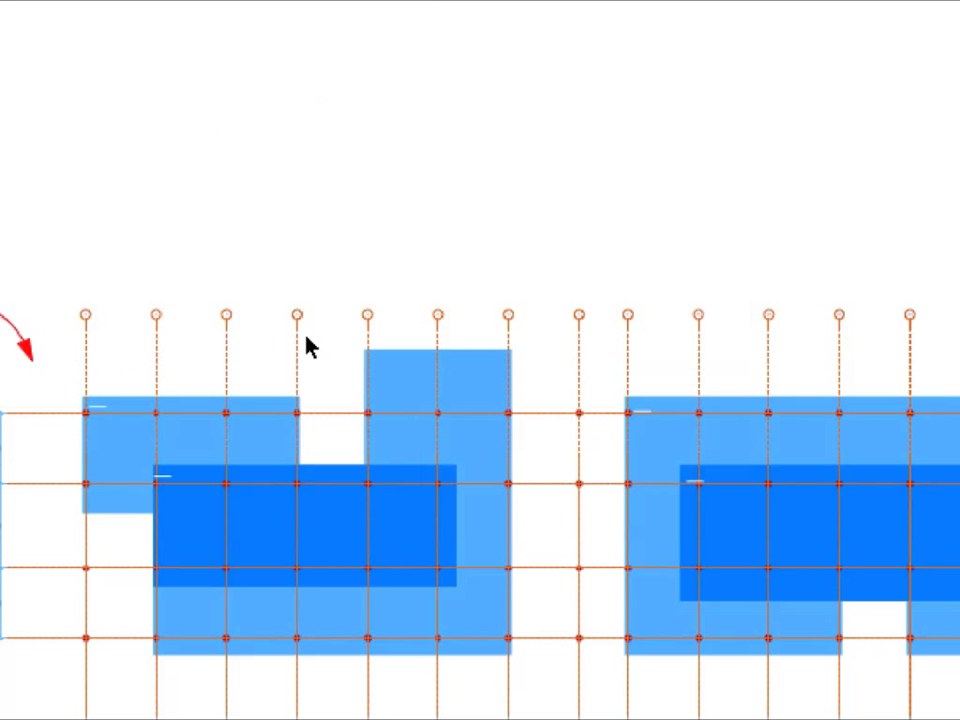
left_click(300, 350)
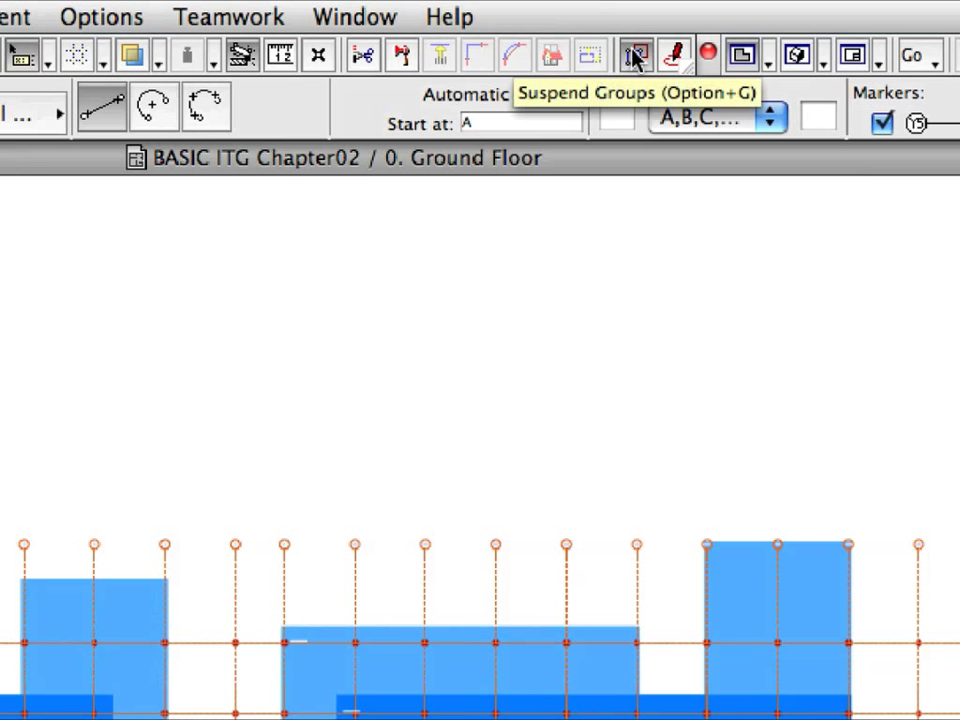
left_click(636, 57)
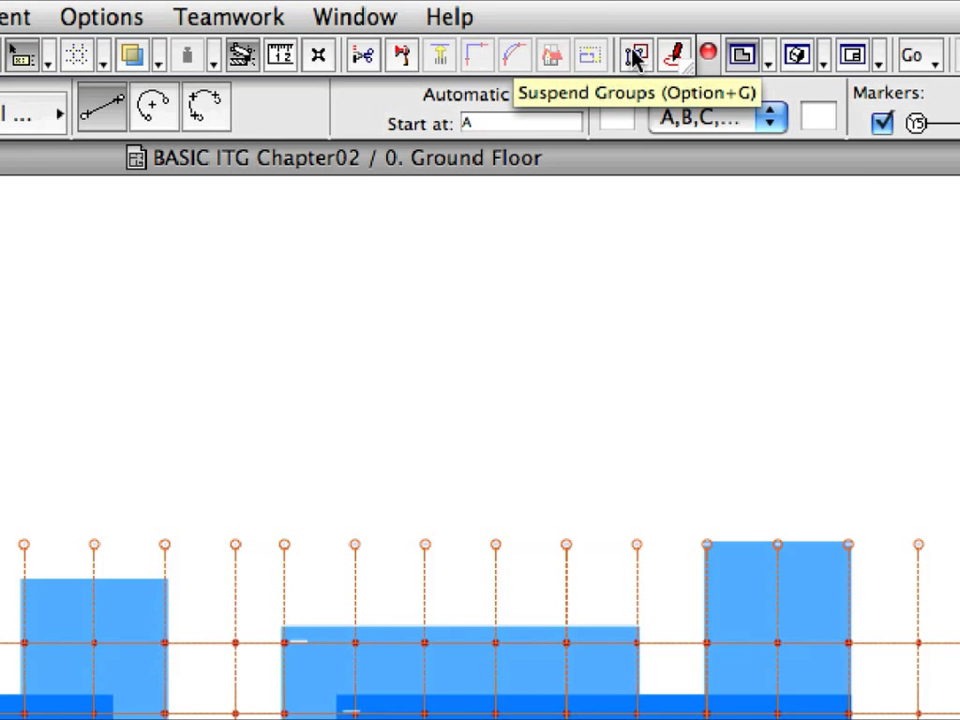
left_click(636, 57)
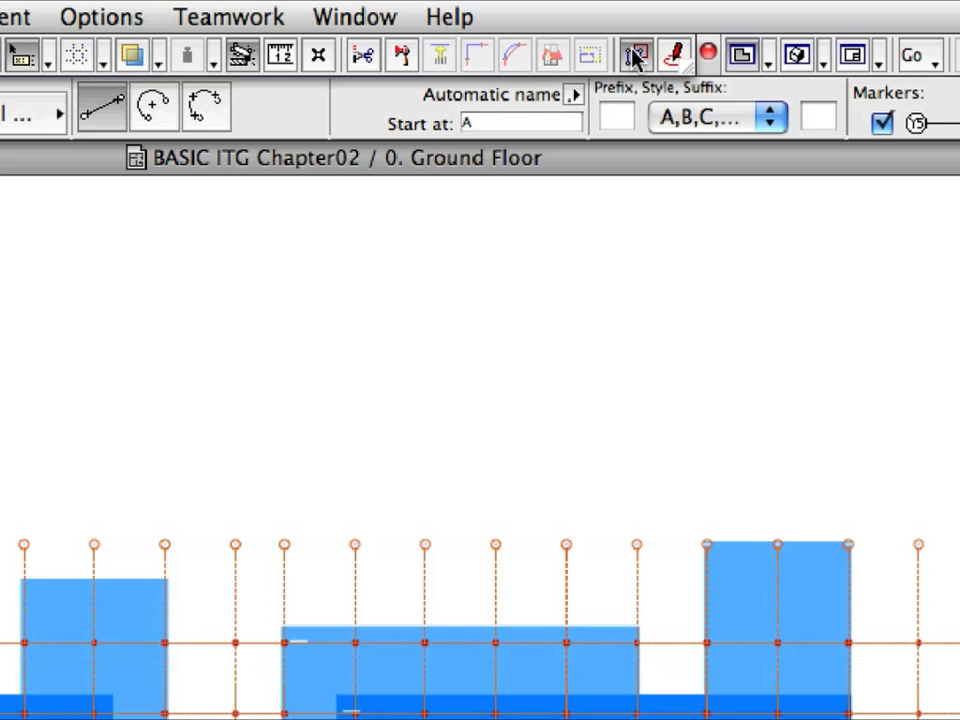
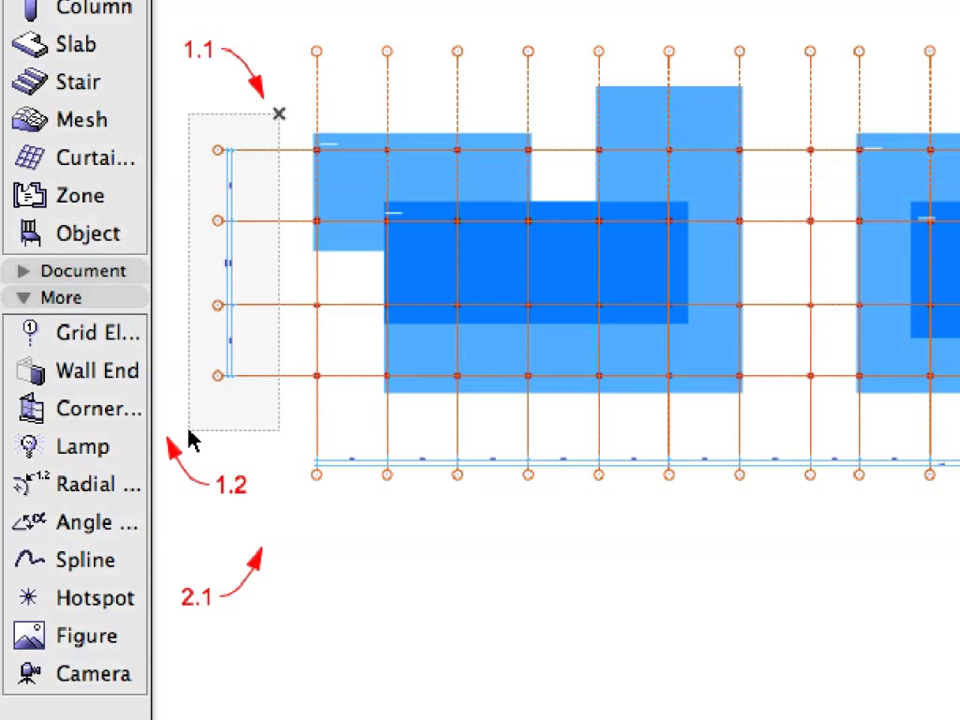
- Select the horizontal grid lines with their dimension chain between points 1.1 and 1.2, drag them 5000 horizontally towards the building, and deselect them
left_click_drag(193, 440, 190, 437)
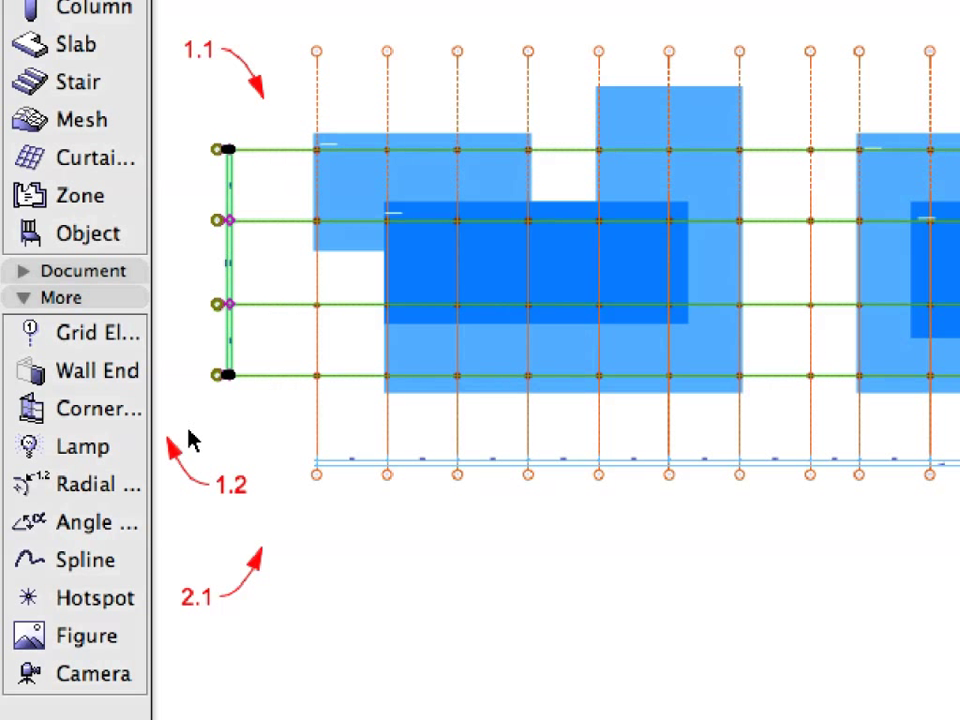
right_click(181, 102)
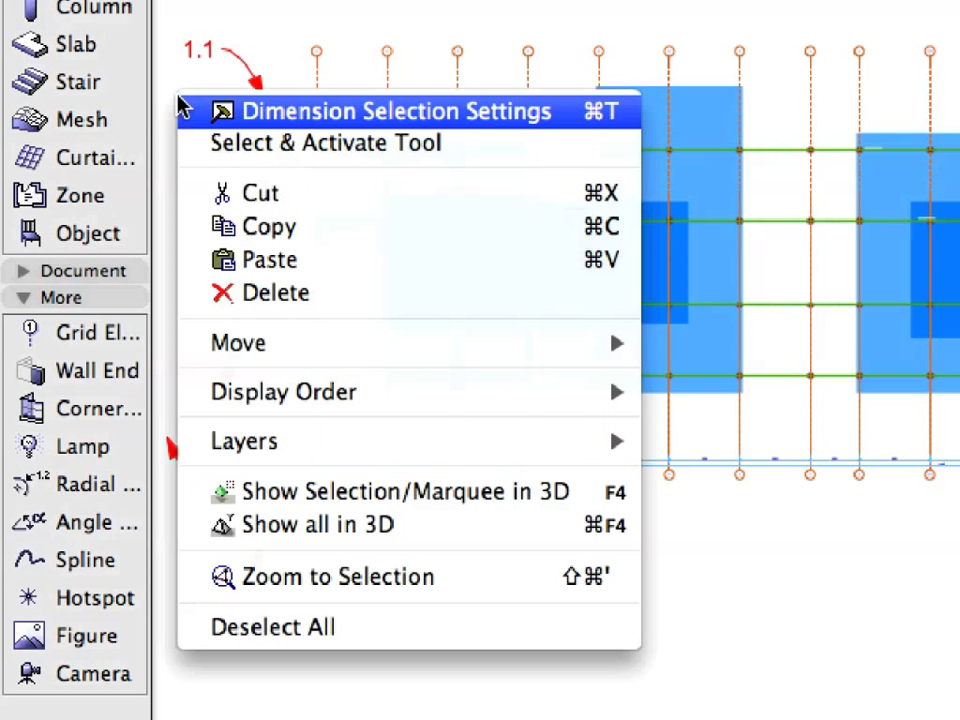
mouse_move(210, 339)
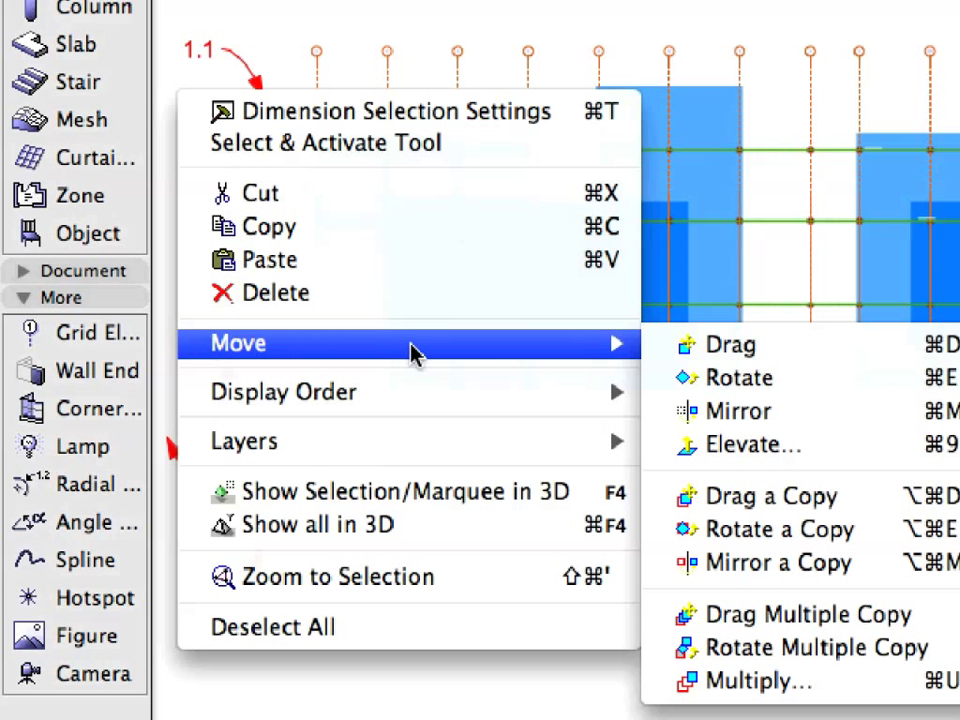
left_click(661, 344)
left_click(321, 525)
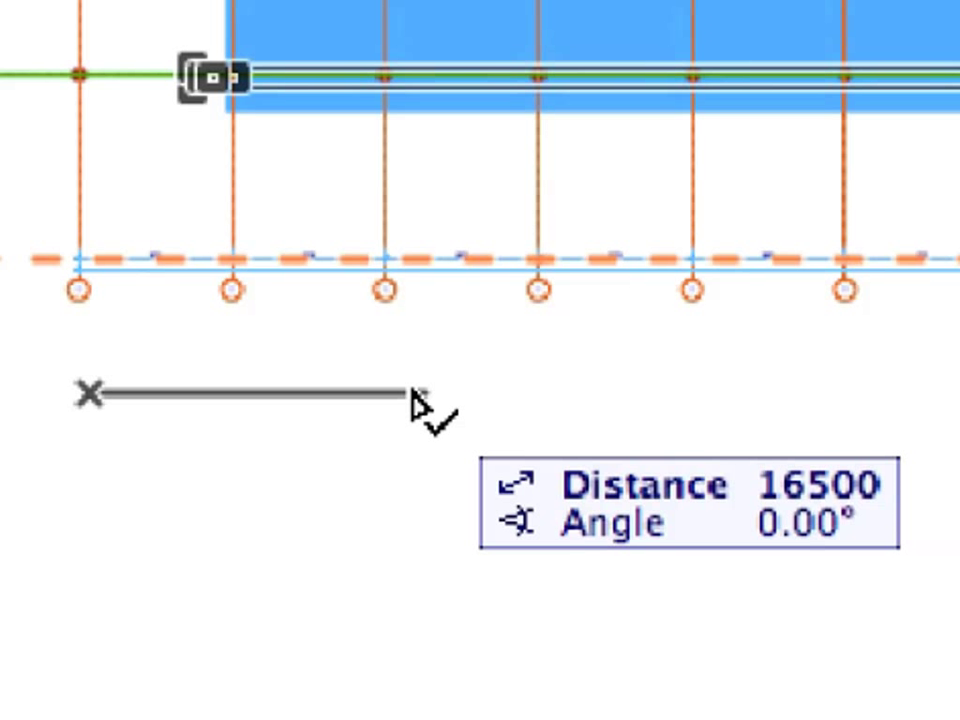
type("50")
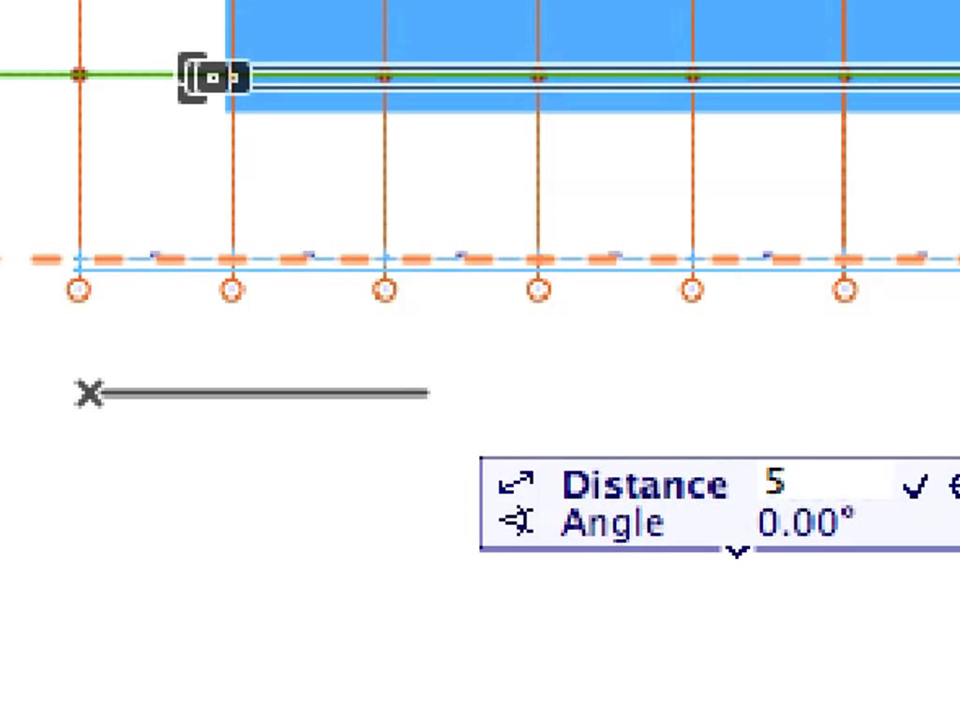
type("00")
key("Return")
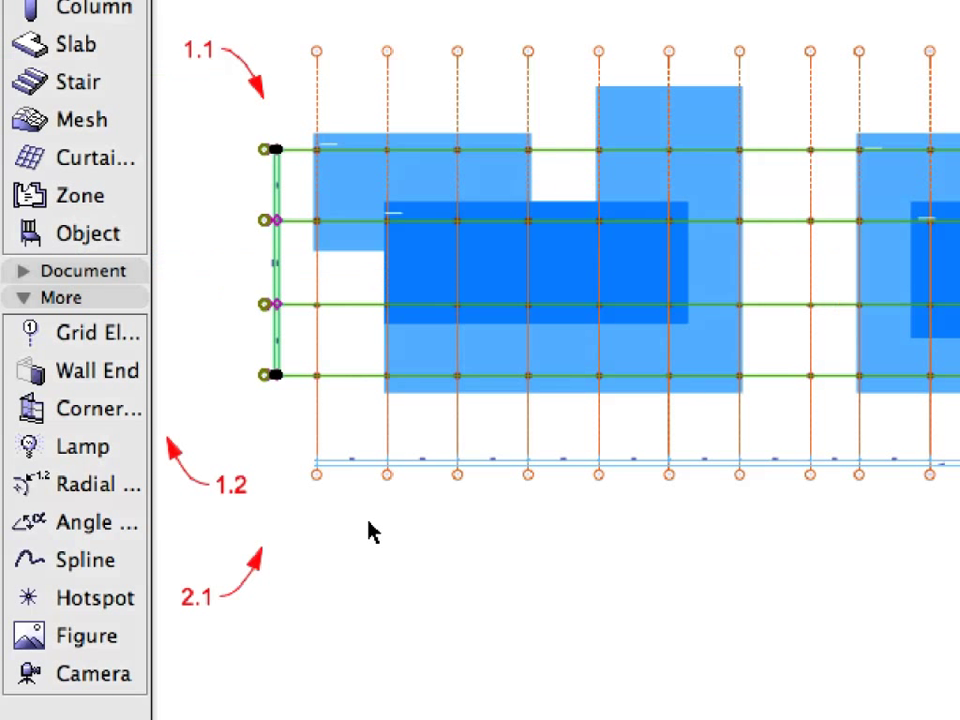
left_click(370, 532)
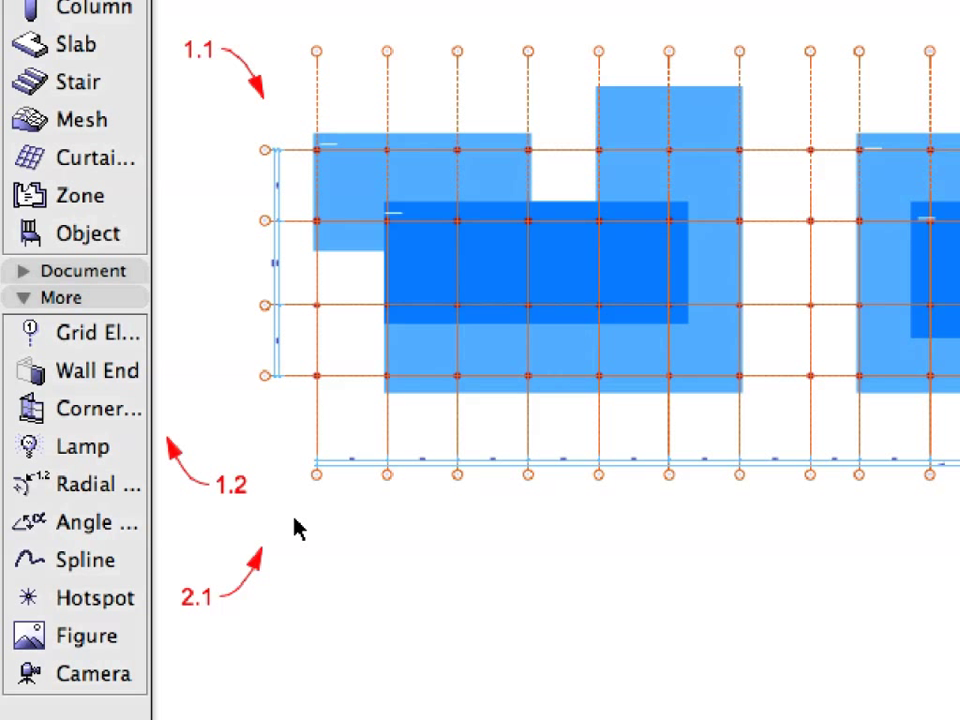
- Select the vertical grid lines with their dimension chain between points 2.1 and 2.2, drag them 5000 vertically upwards, and deselect them
left_click_drag(290, 522, 959, 448)
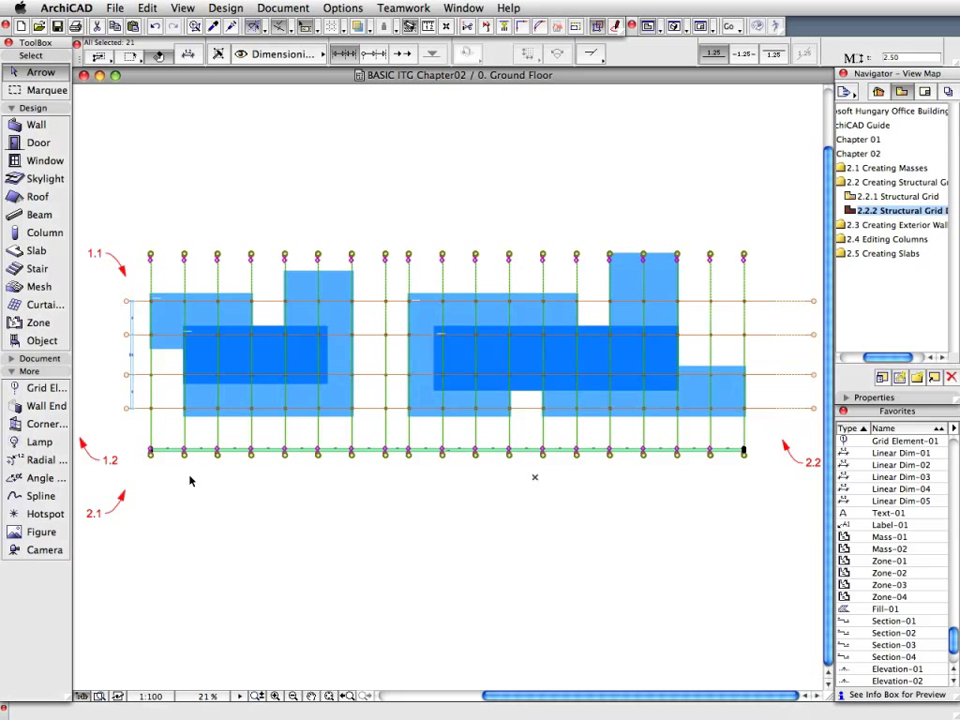
right_click(160, 135)
mouse_move(367, 252)
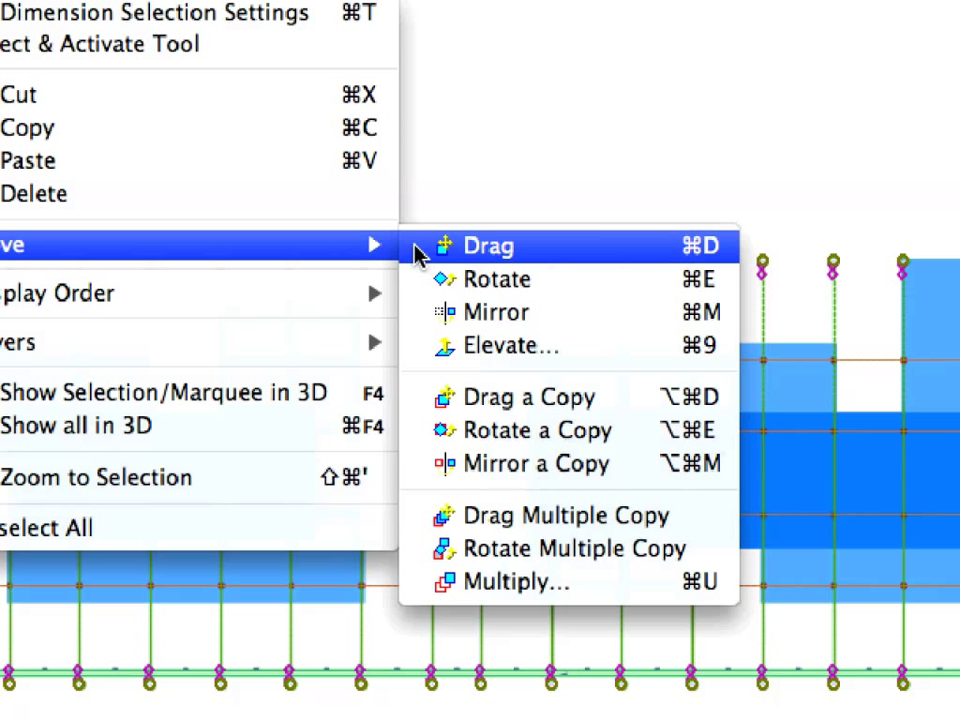
left_click(416, 250)
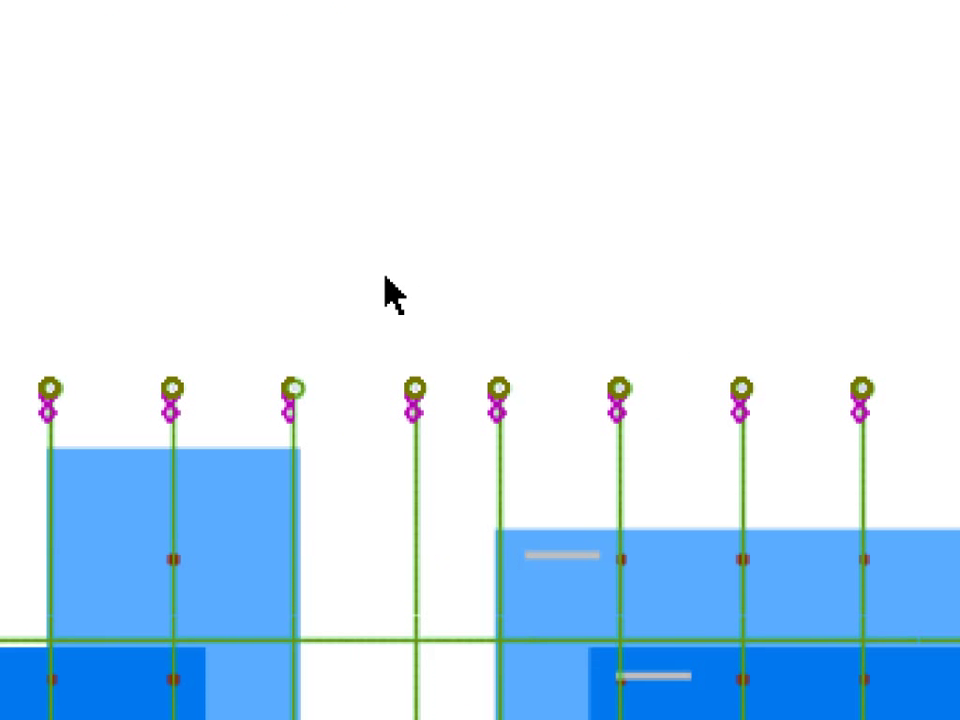
left_click(388, 283)
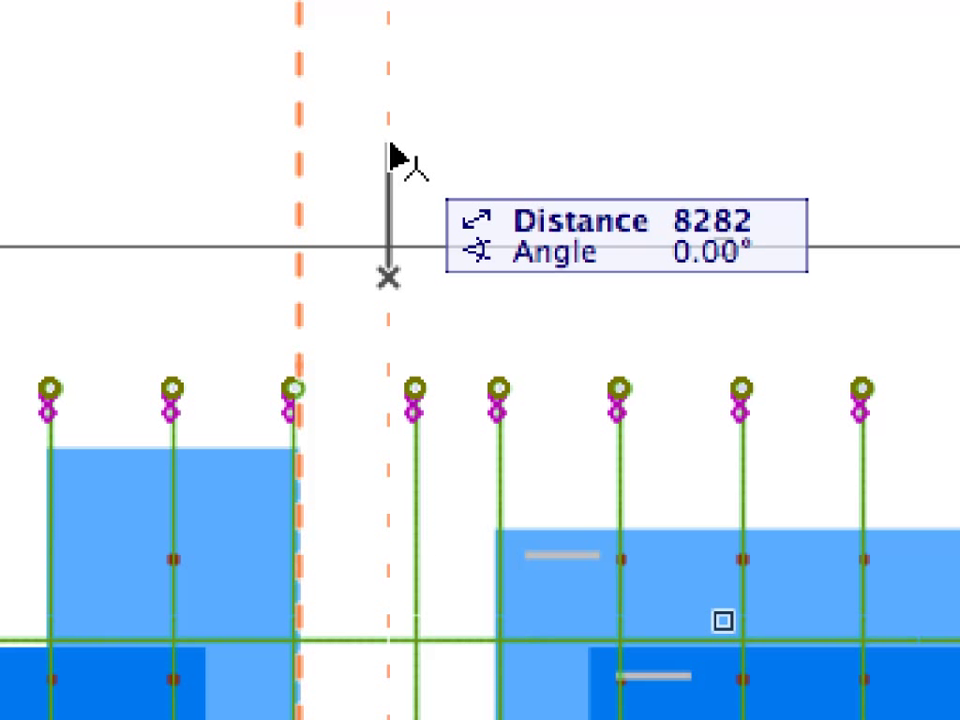
type("5000")
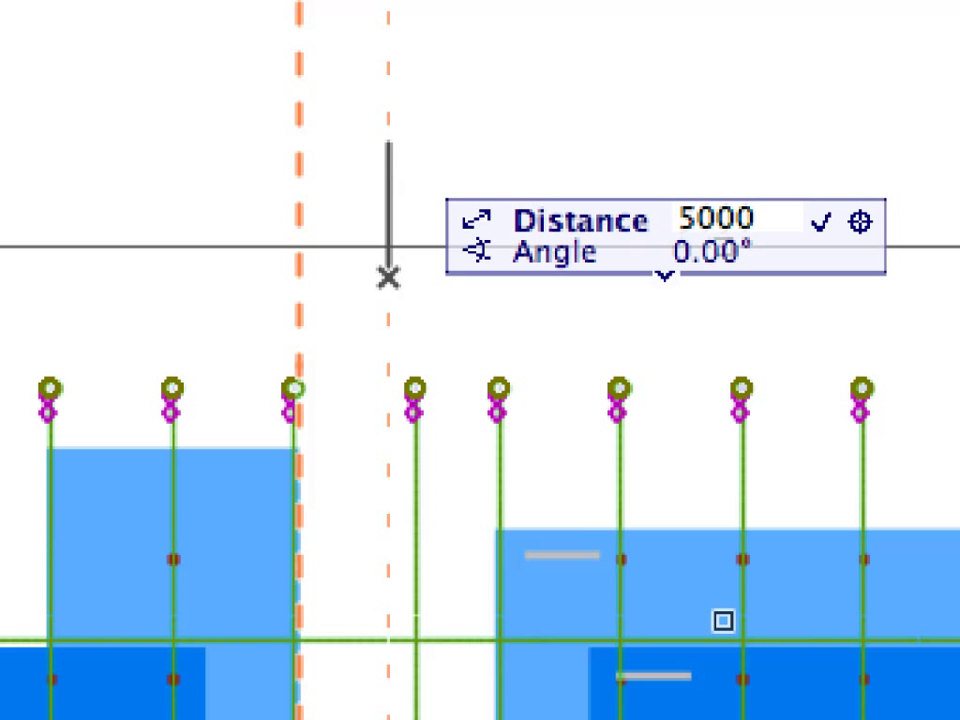
key("Return")
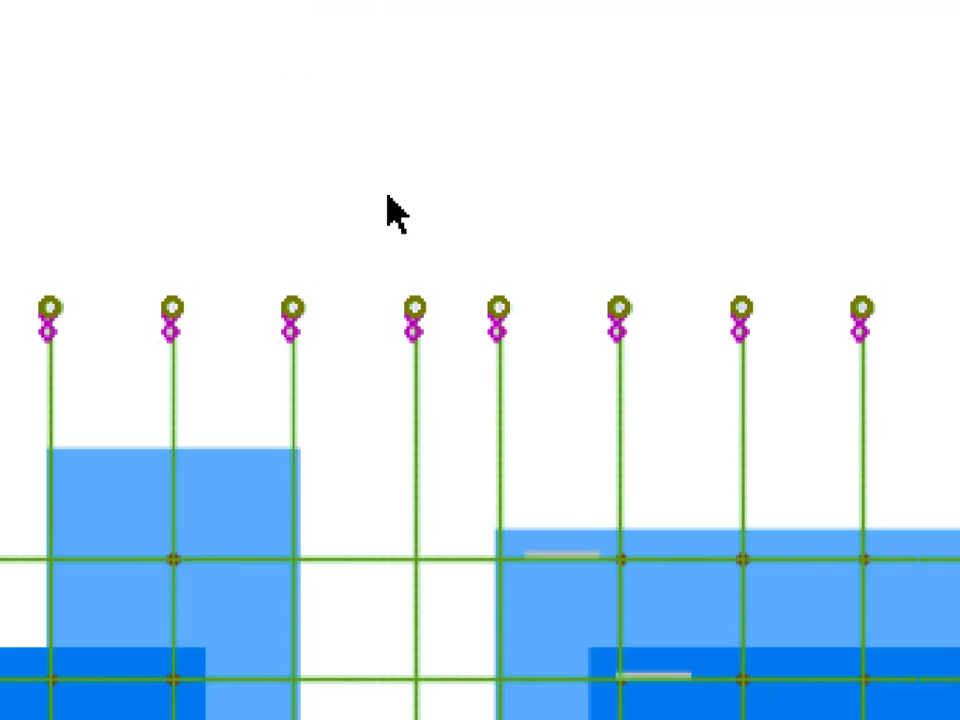
key("Escape")
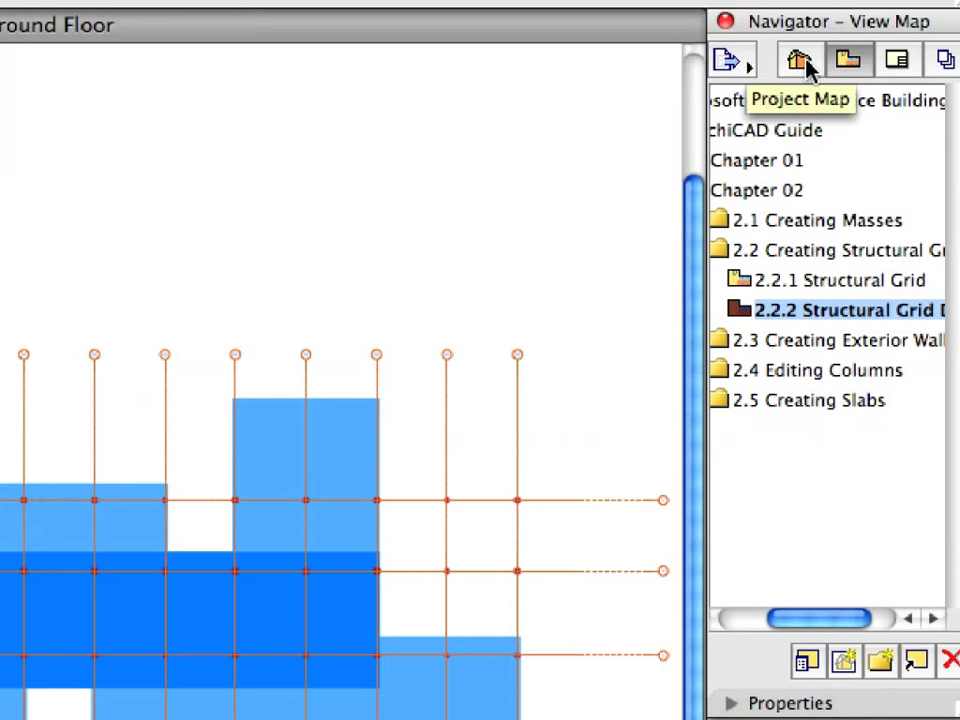
- Open the First, Second and Third Floor plans in turn to check how the grid and columns display on the upper stories
left_click(802, 64)
scroll(816, 118, "up", 6)
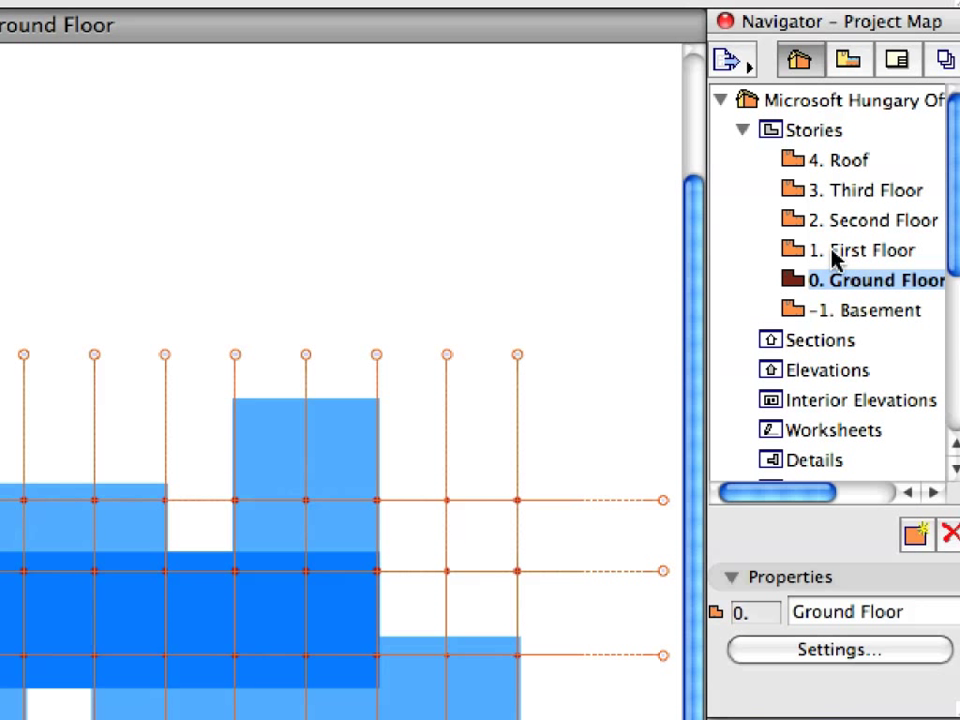
double_click(830, 251)
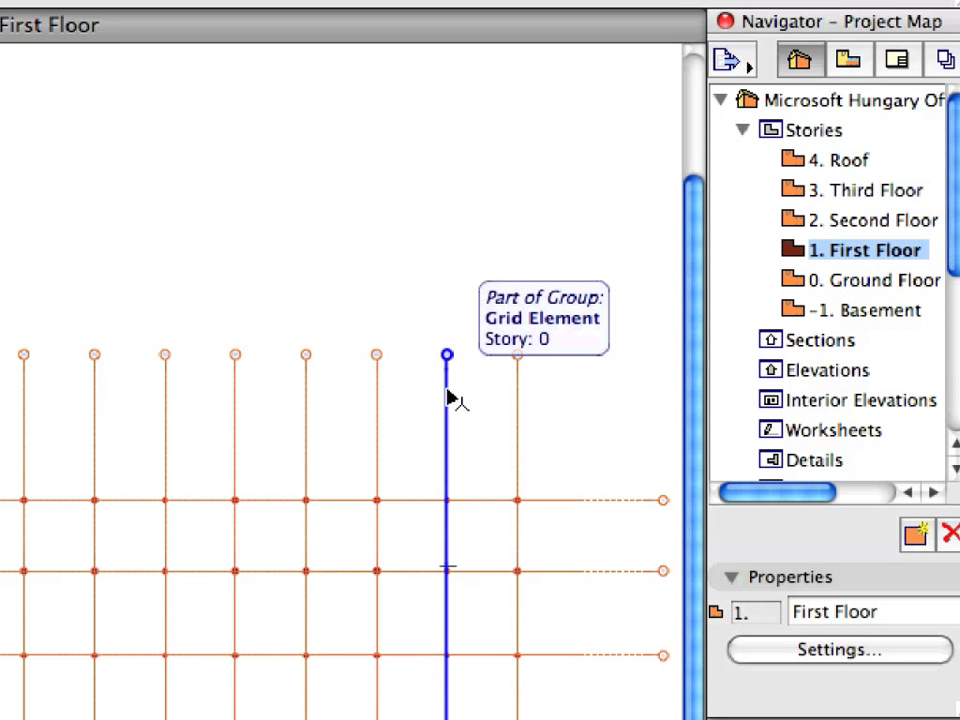
double_click(897, 218)
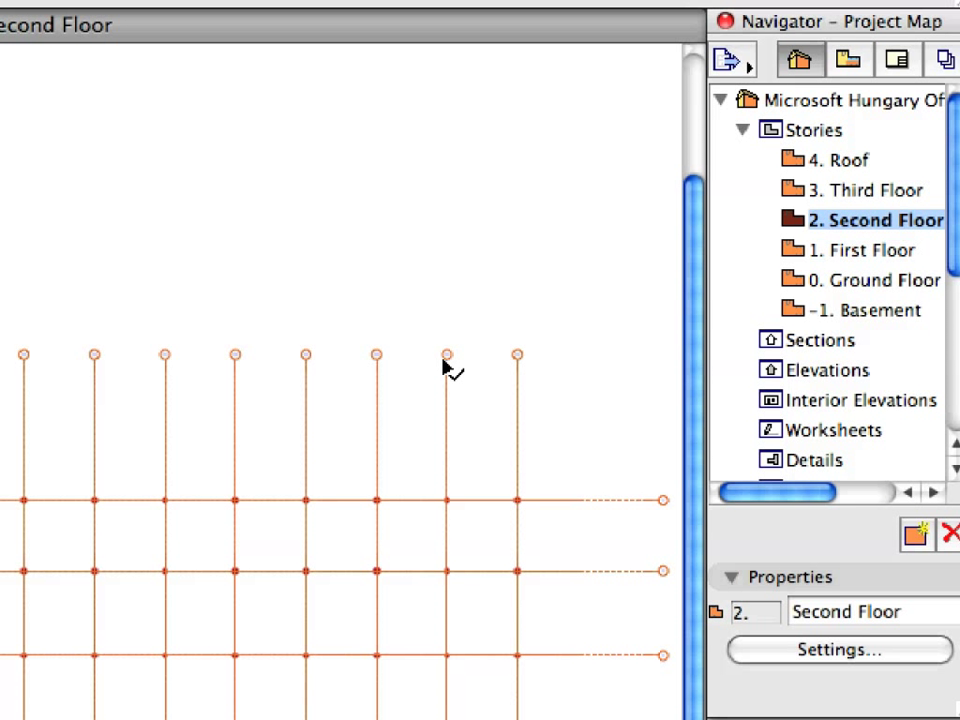
double_click(793, 192)
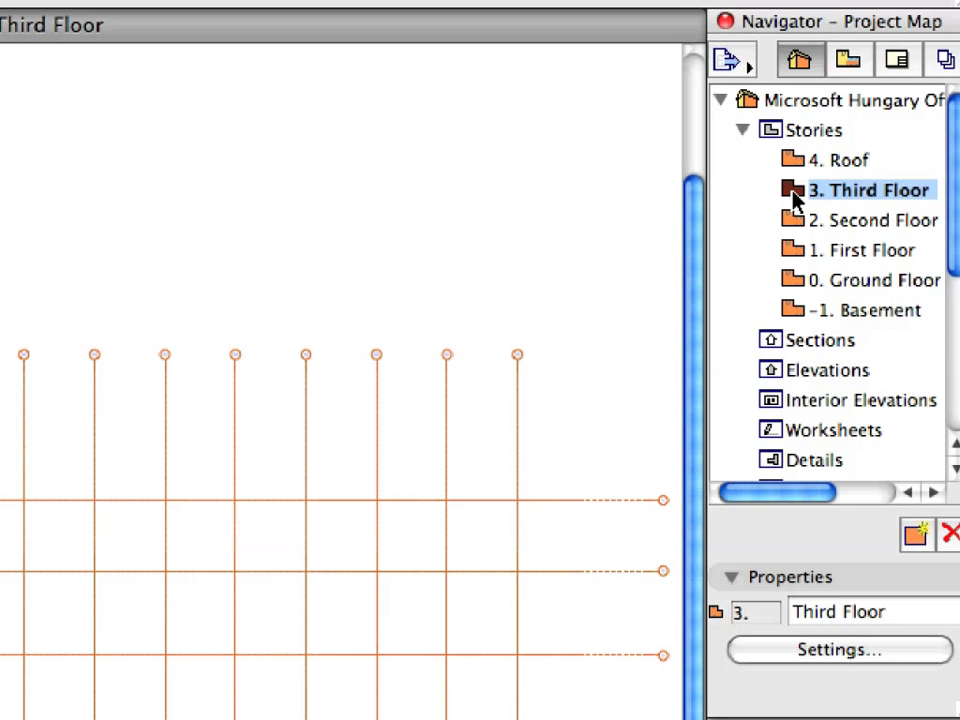
- Show the whole model in 3D and select the rearmost exposed column in the gap between the two building masses
right_click(17, 86)
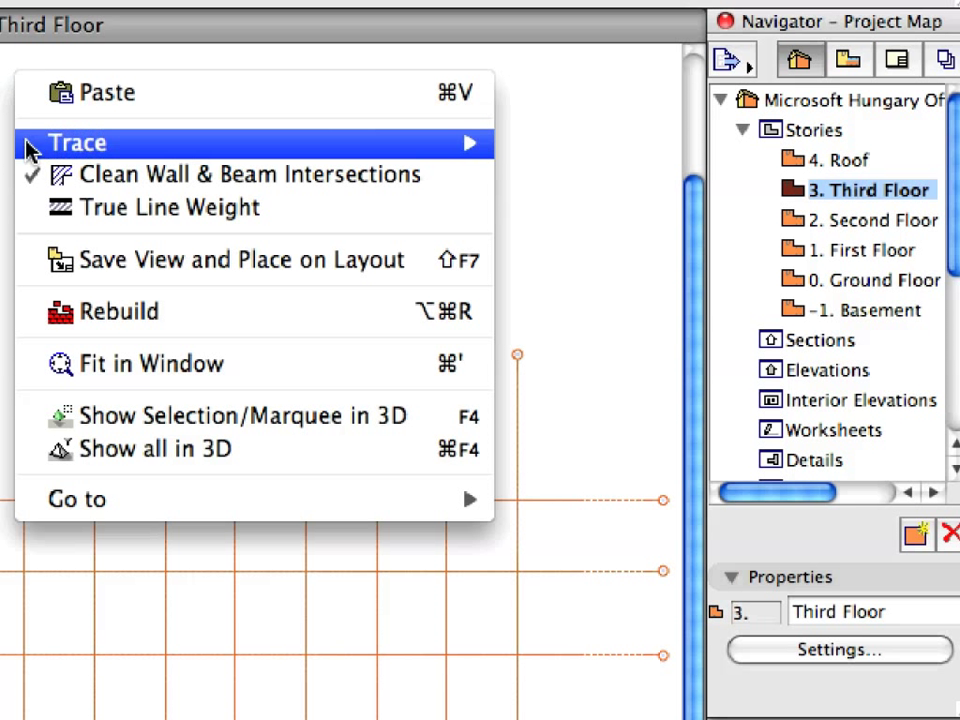
left_click(273, 455)
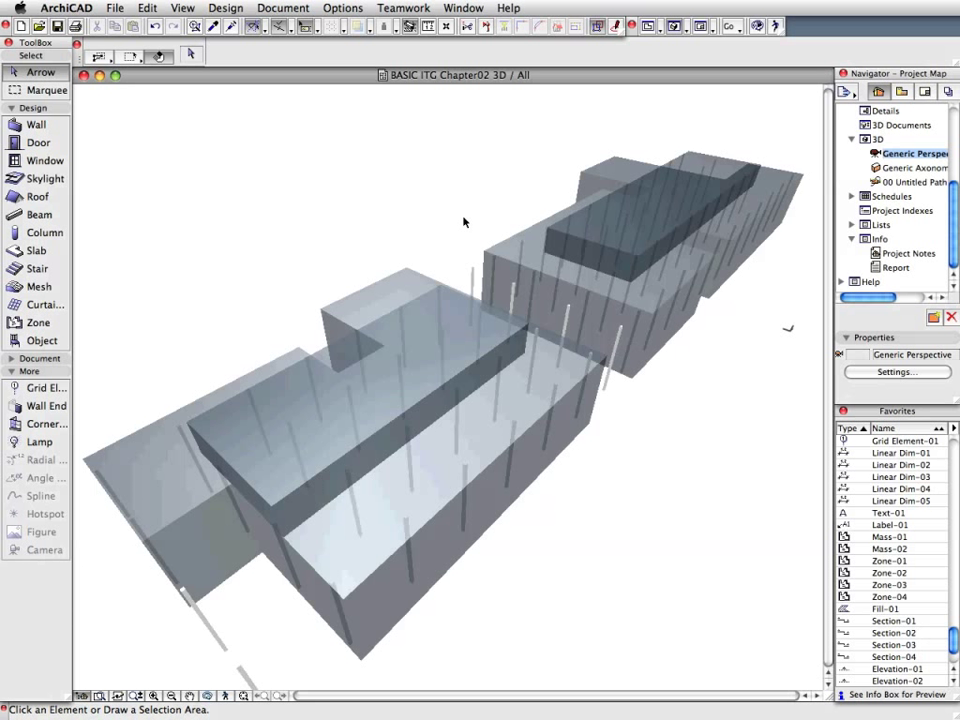
mouse_move(474, 273)
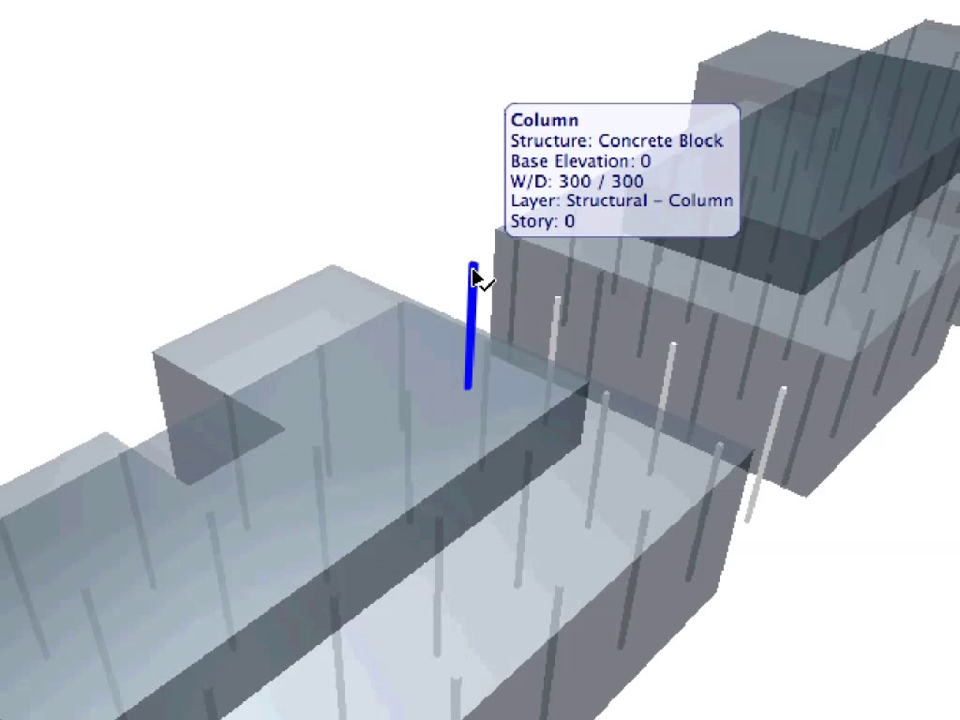
left_click(474, 273)
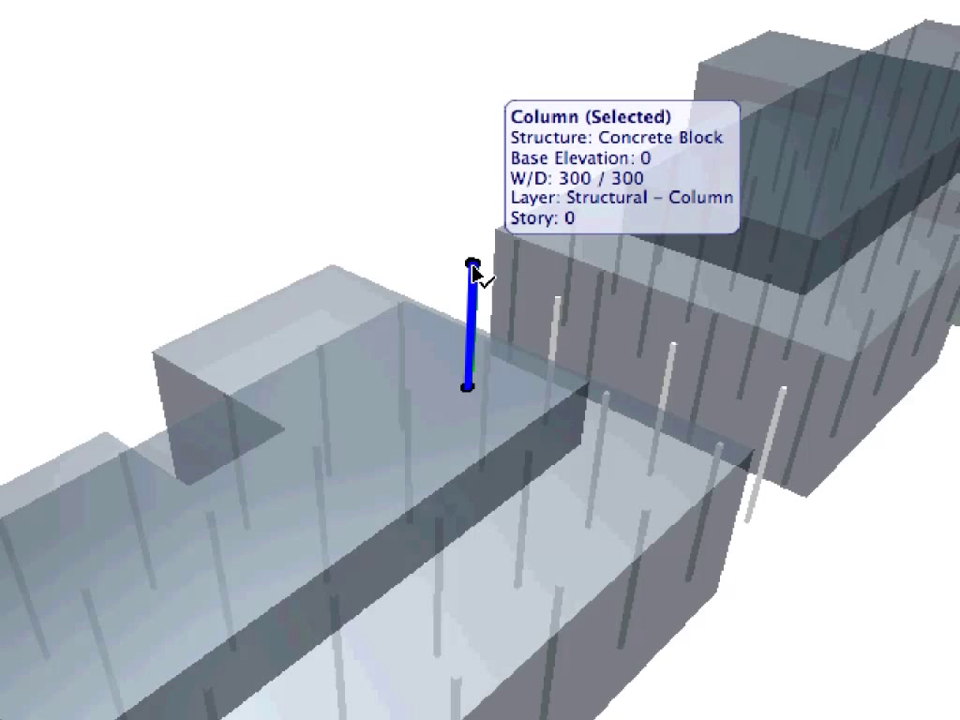
- Review the selected column's Show on Stories options in its floor plan display settings, leave All Relevant Stories chosen, cancel the settings, and deselect the column
right_click(473, 271)
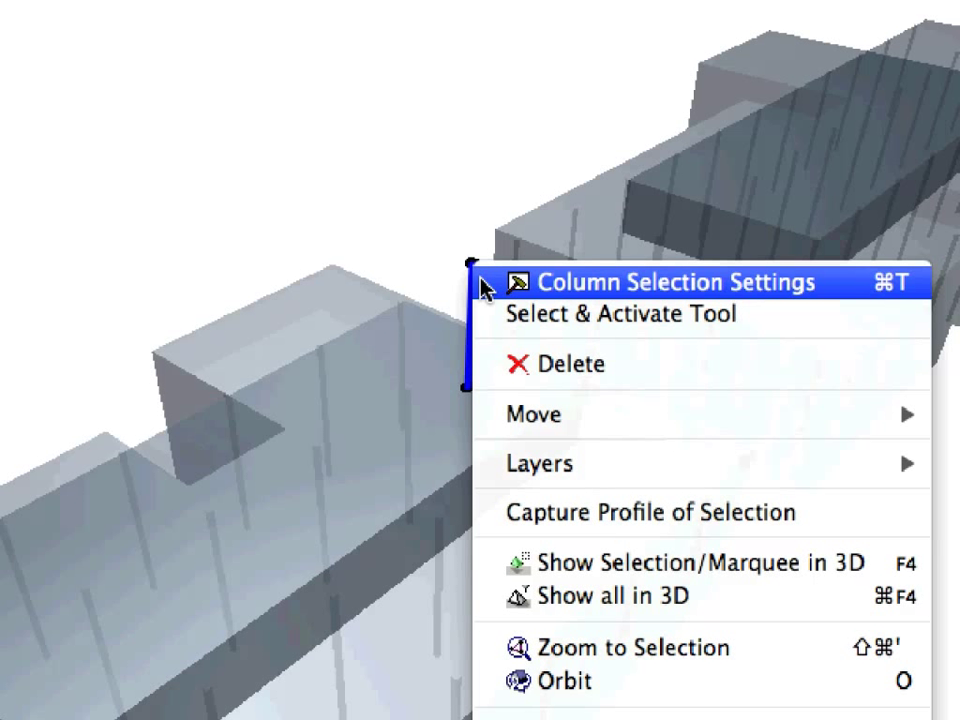
left_click(483, 285)
left_click(596, 168)
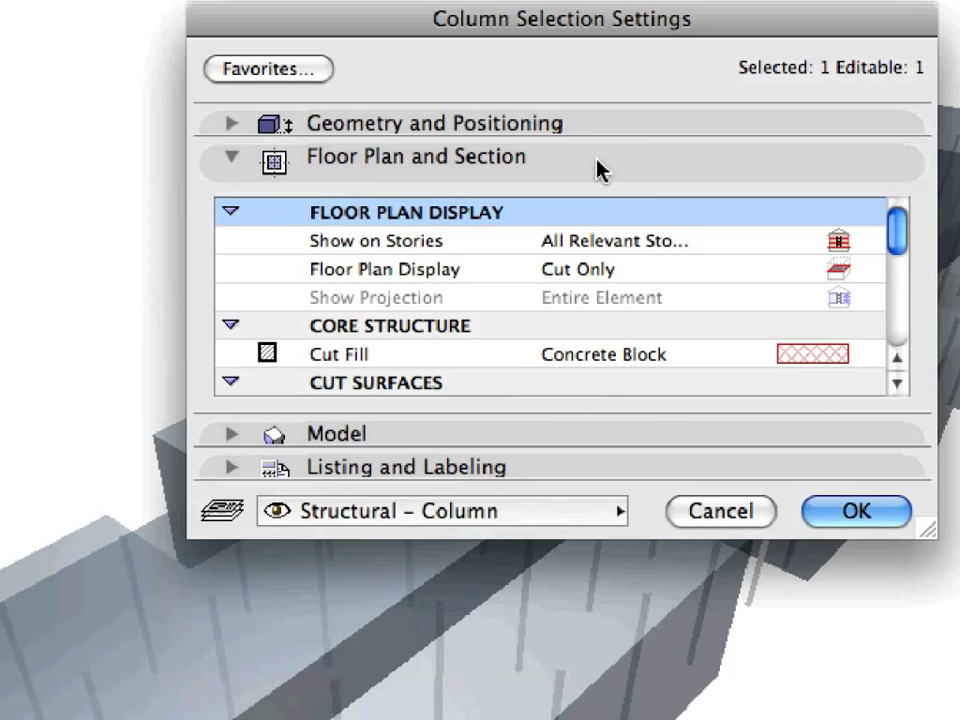
left_click(600, 245)
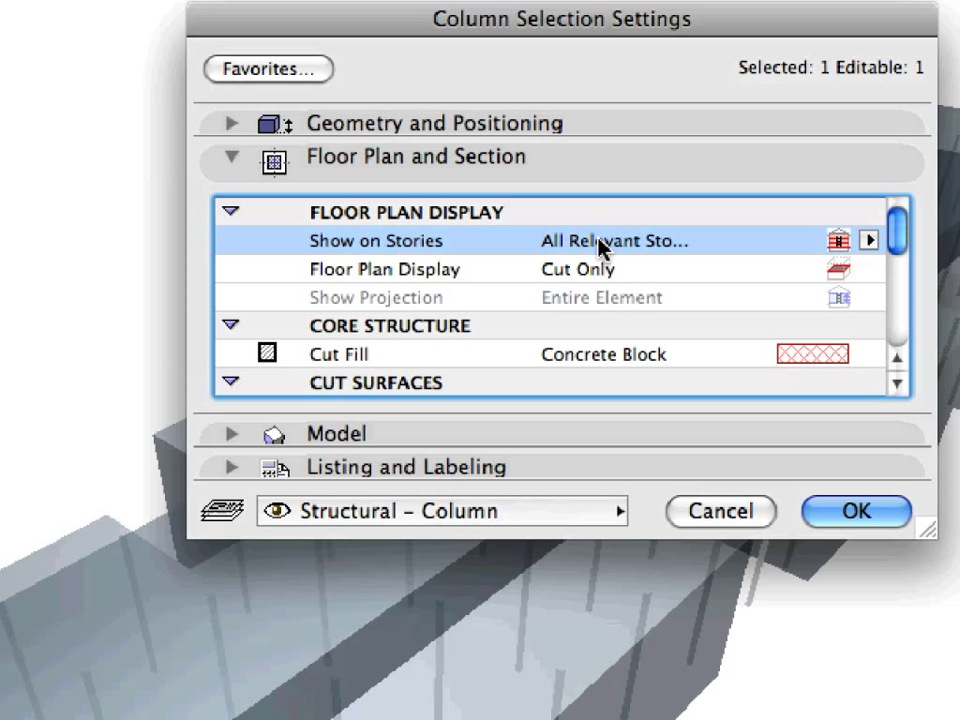
left_click(869, 243)
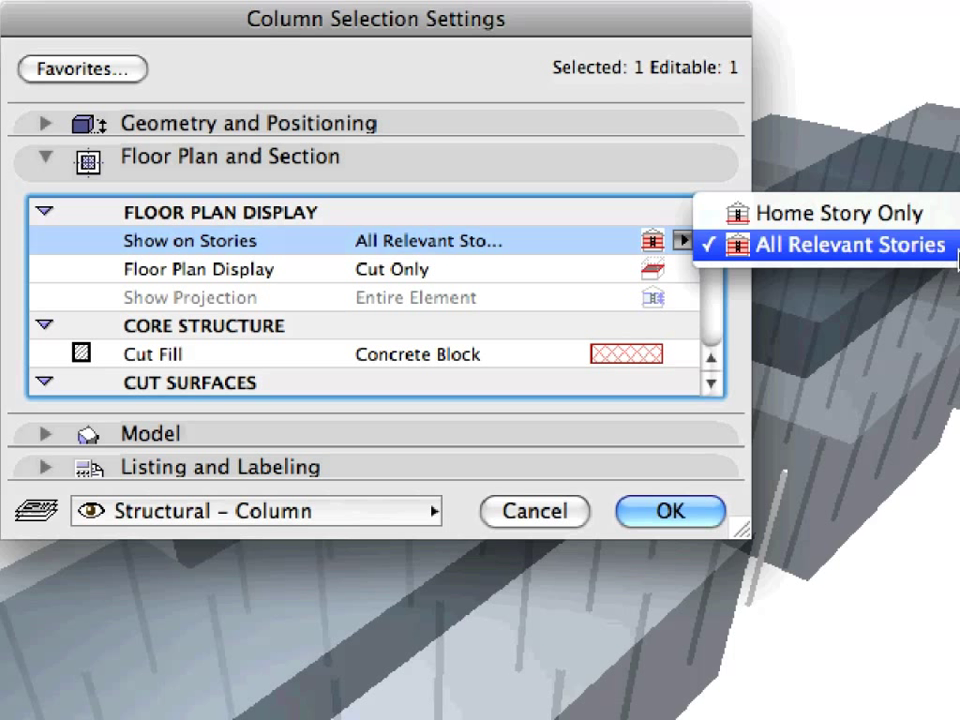
left_click(945, 246)
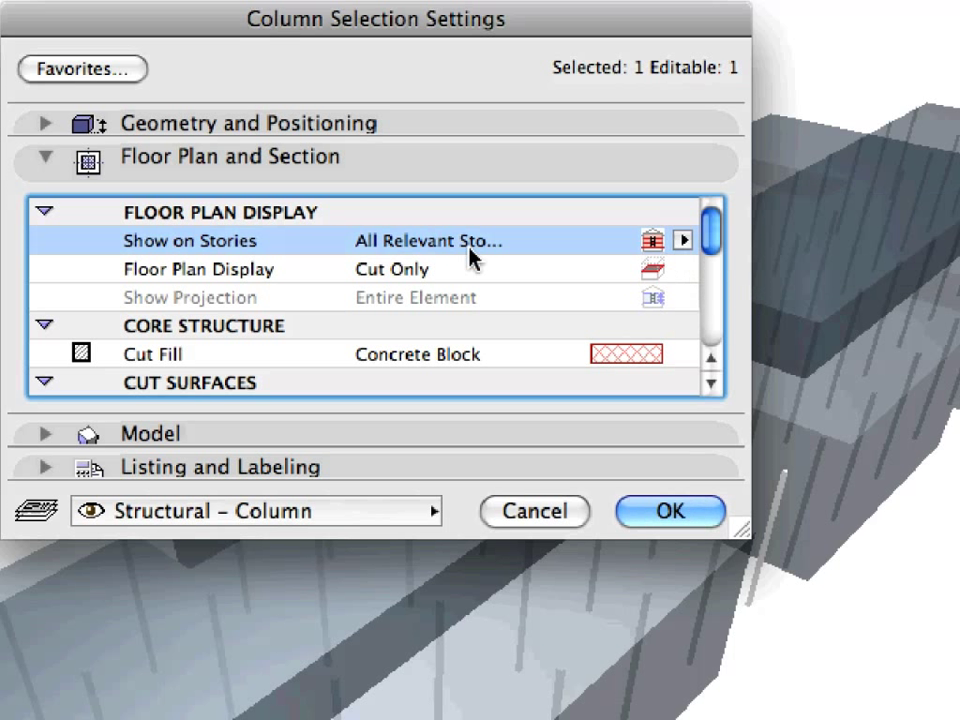
left_click(566, 521)
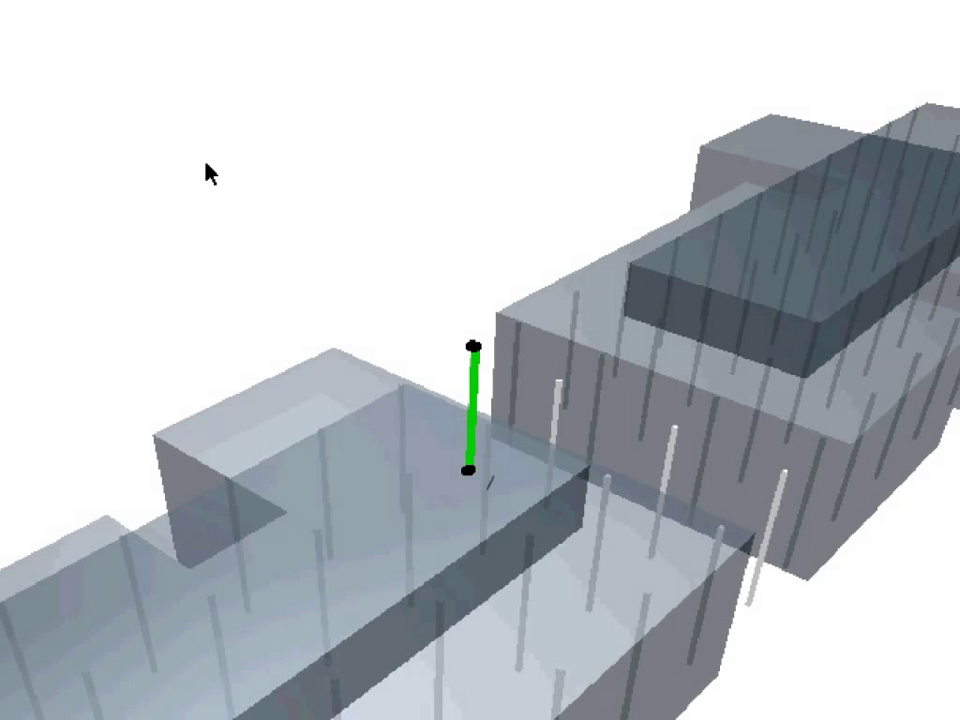
left_click(113, 124)
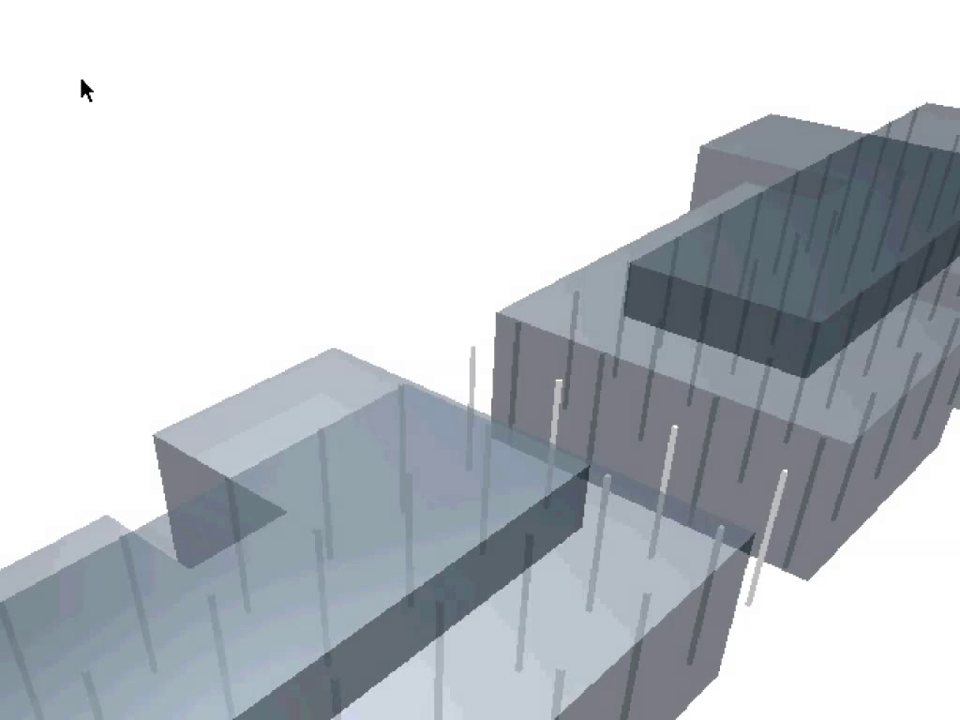
- Go back from the 3D view to the Third Floor plan
right_click(84, 90)
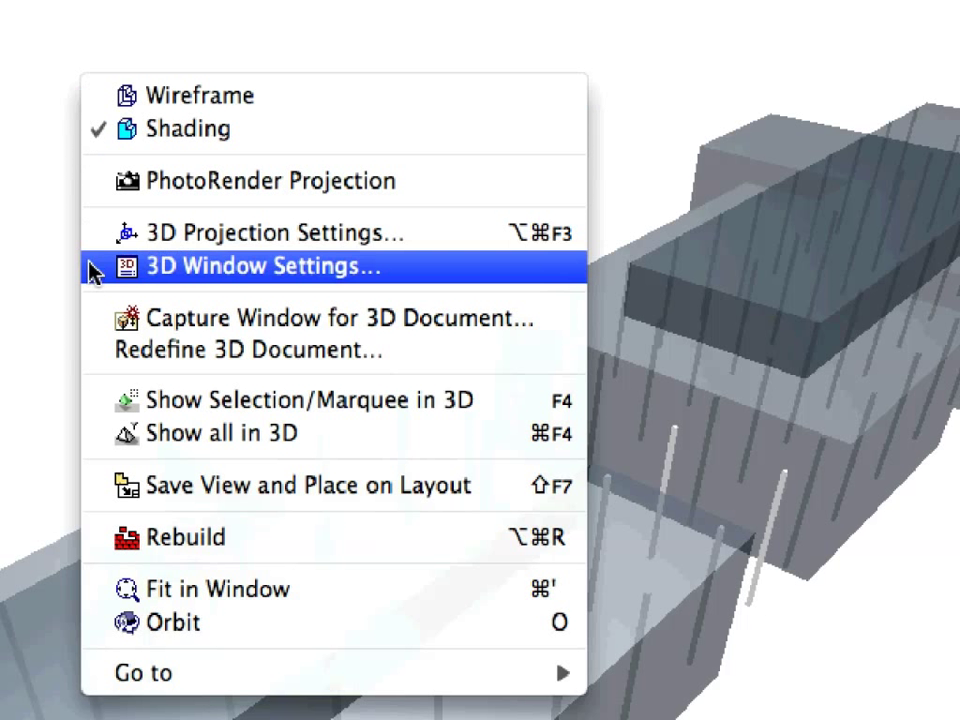
mouse_move(139, 674)
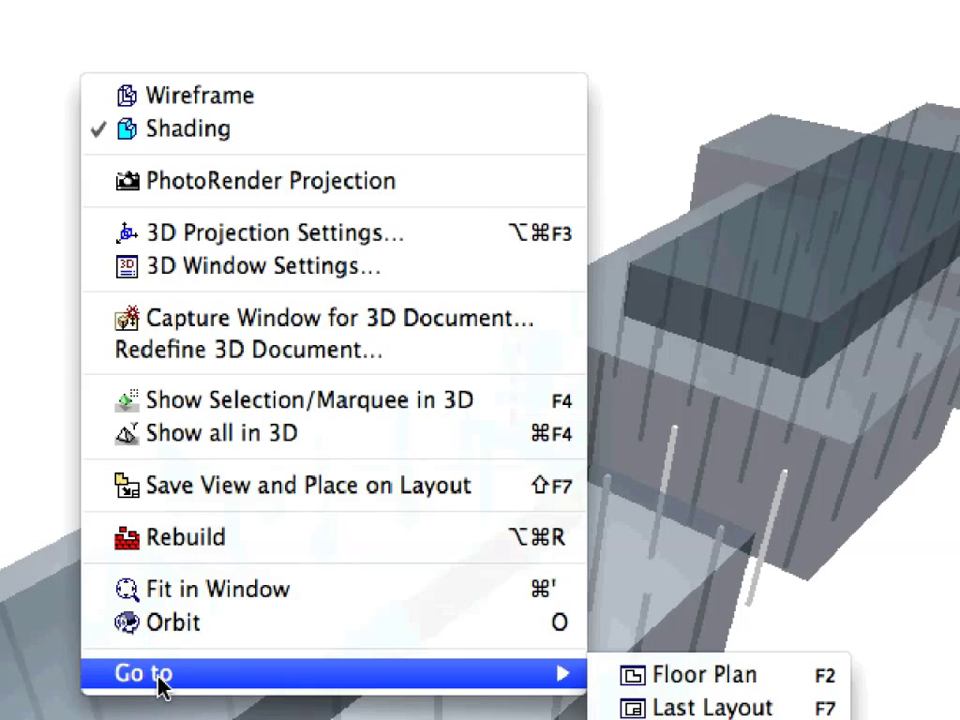
left_click(789, 678)
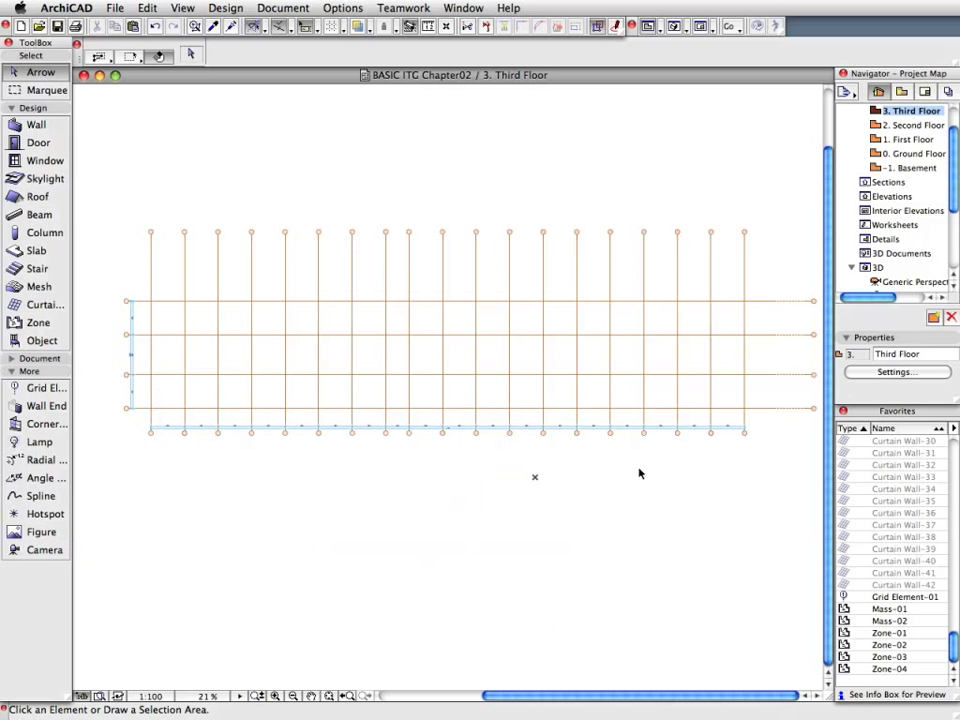